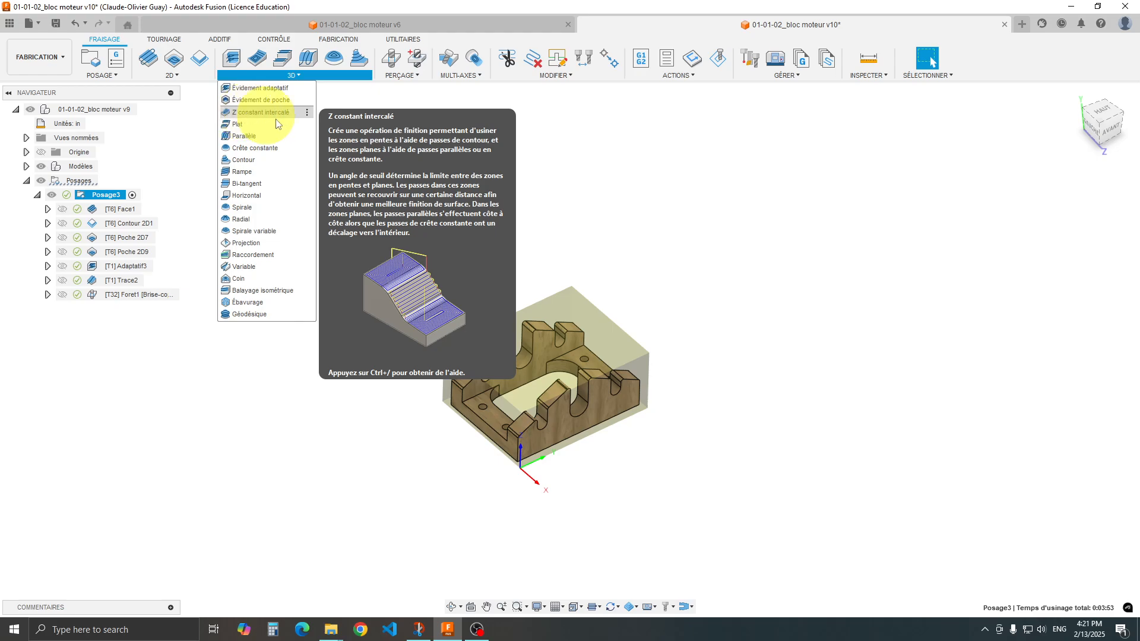
Create a Z constant intercalé 3D finishing operation for the notched block in the Posage3 setup
scroll(575, 472, up, 5)
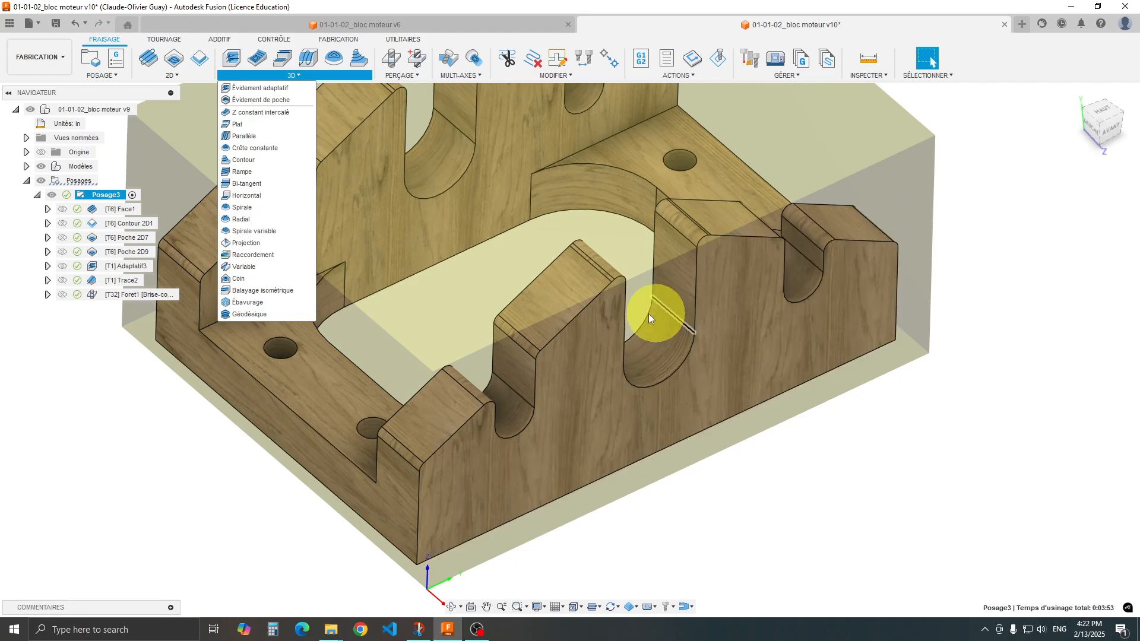
scroll(363, 348, down, 1)
scroll(364, 346, down, 2)
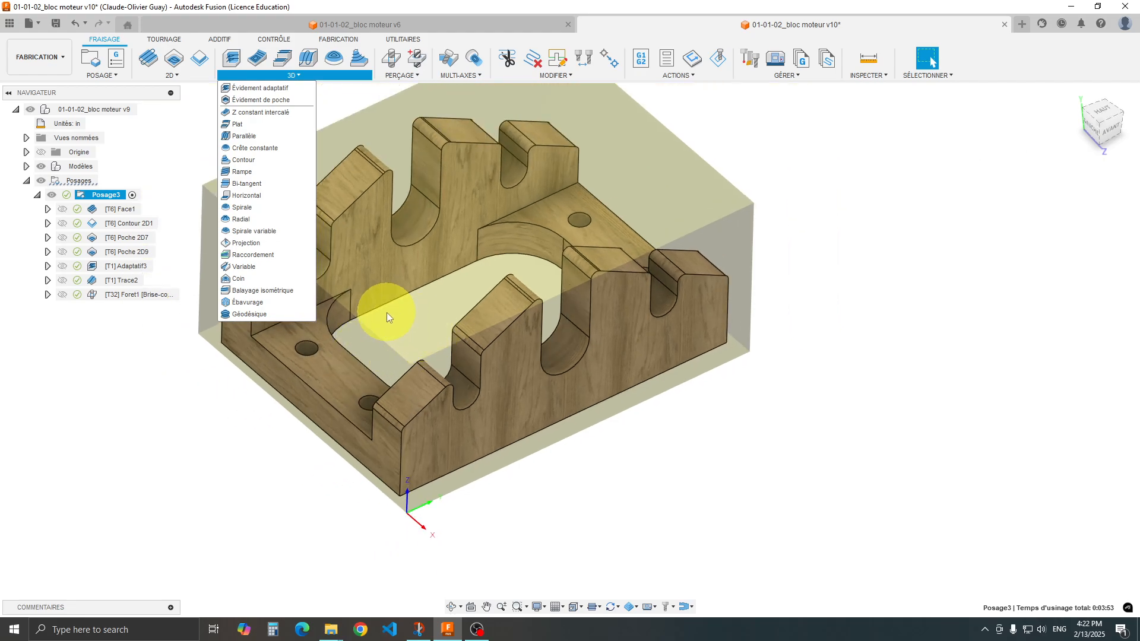
click(241, 111)
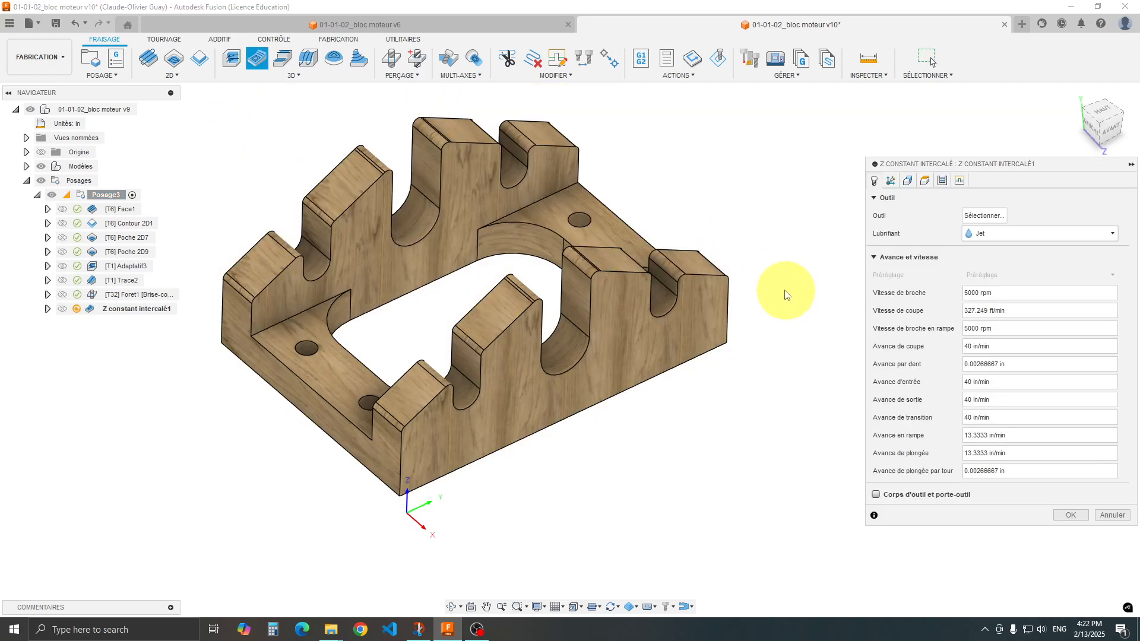
Assign tool 14, the Ø1/8" ball end mill from C01-241113_bibliotheque_outils, with the PLASTIQUES (Épaulement) cutting data
click(983, 216)
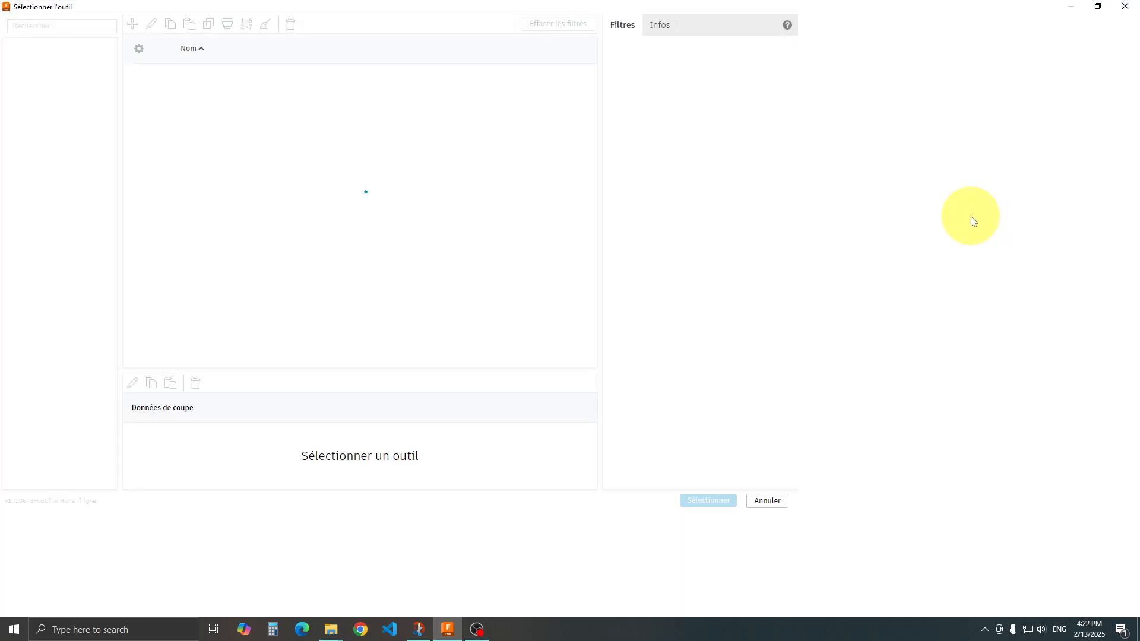
click(109, 149)
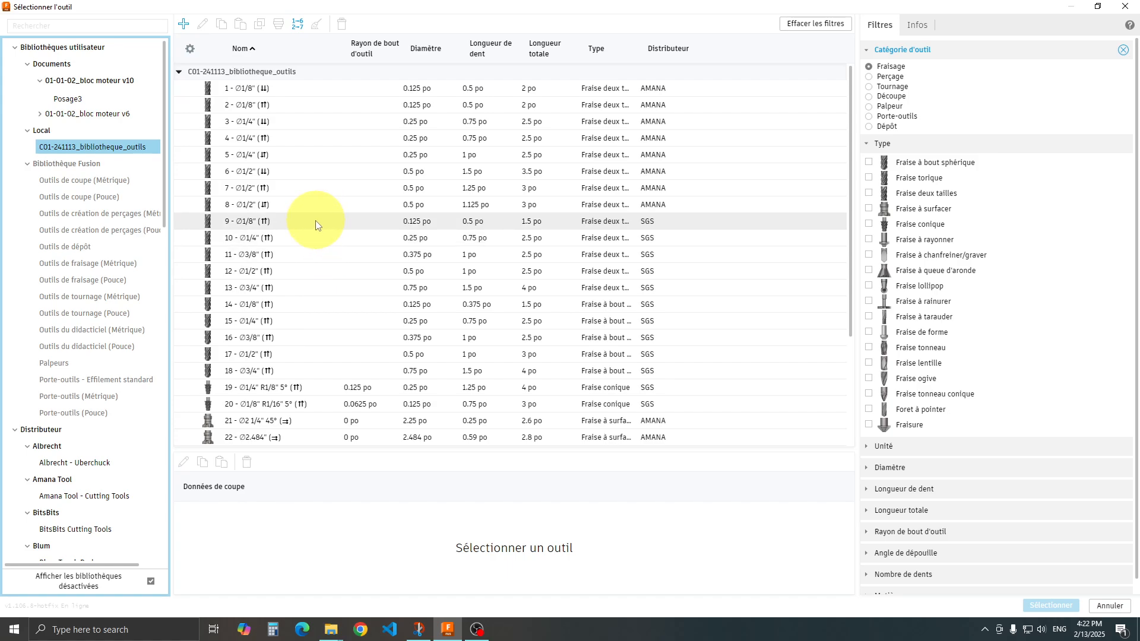
click(272, 225)
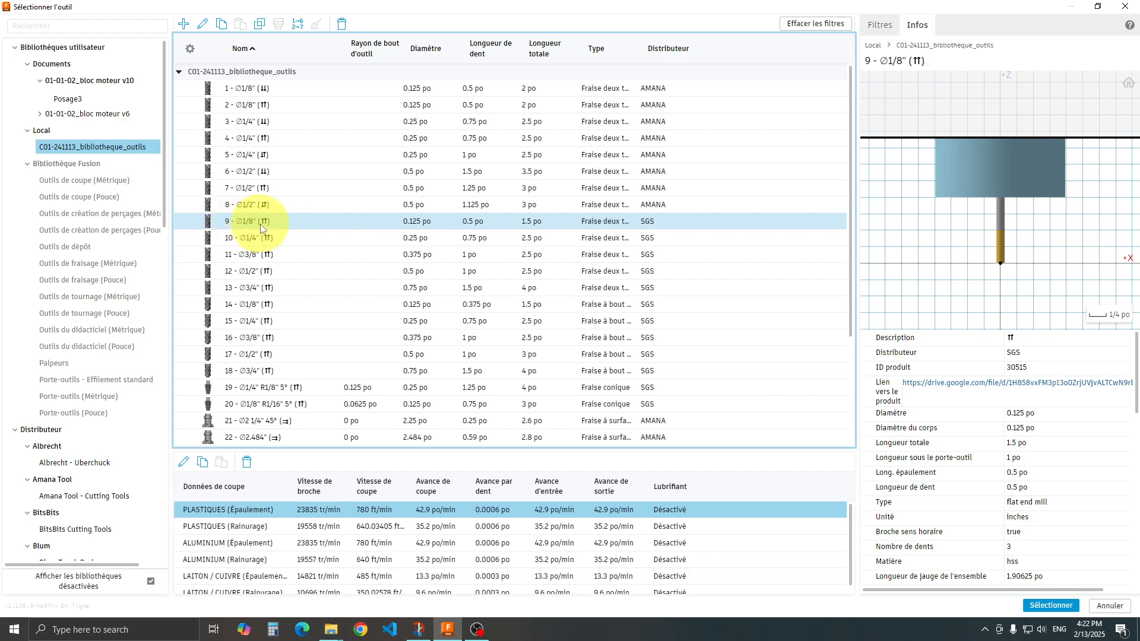
click(243, 305)
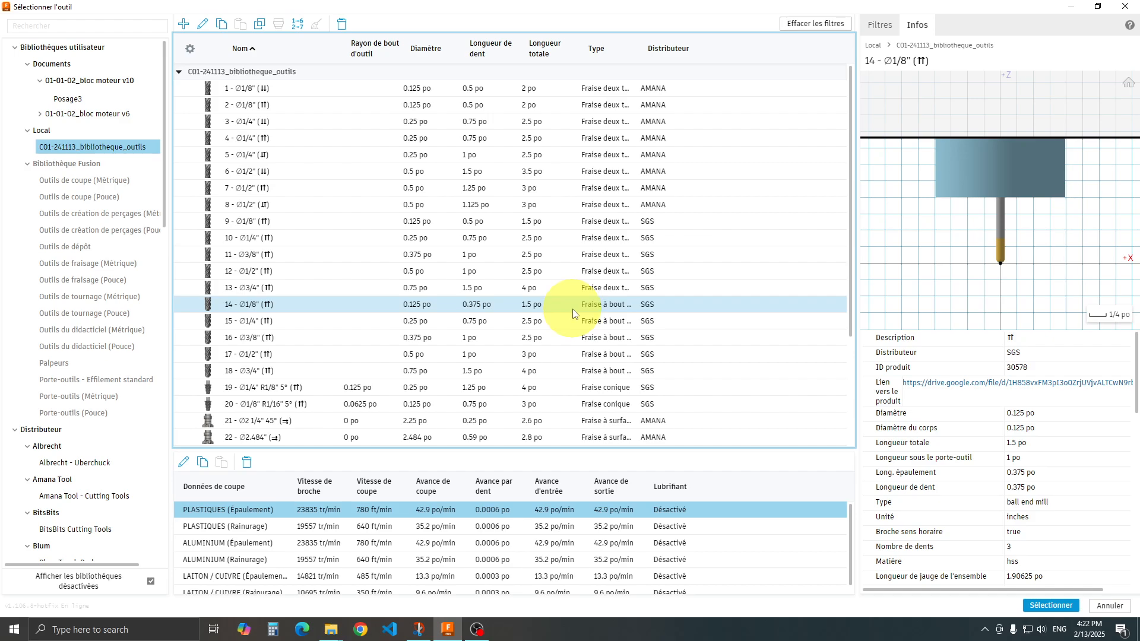
drag(639, 48, 710, 48)
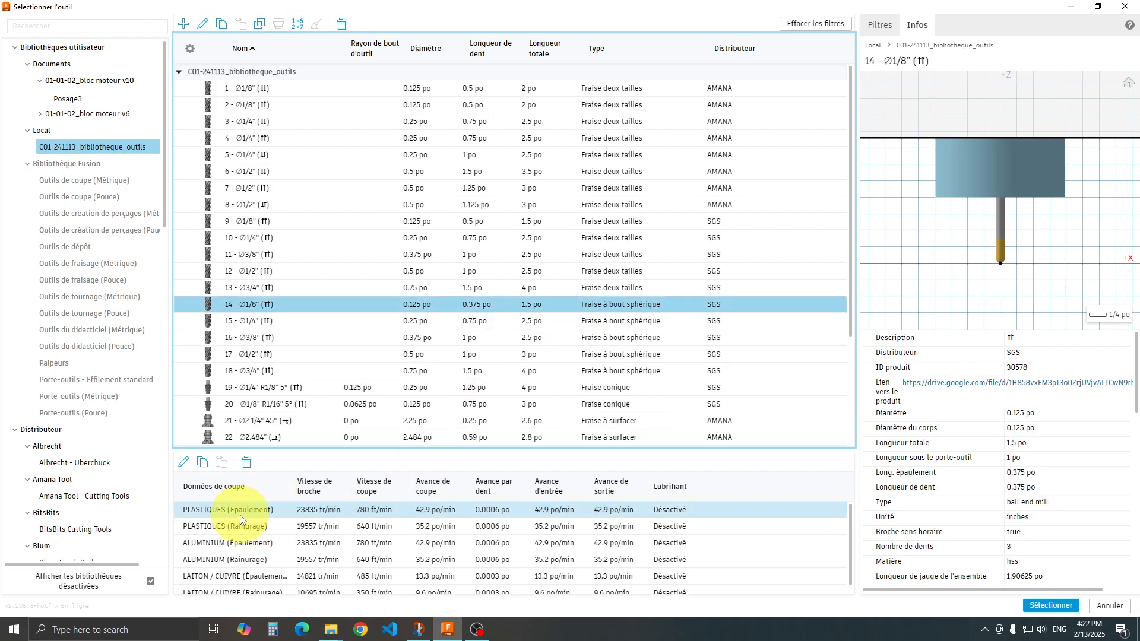
scroll(254, 528, down, 1)
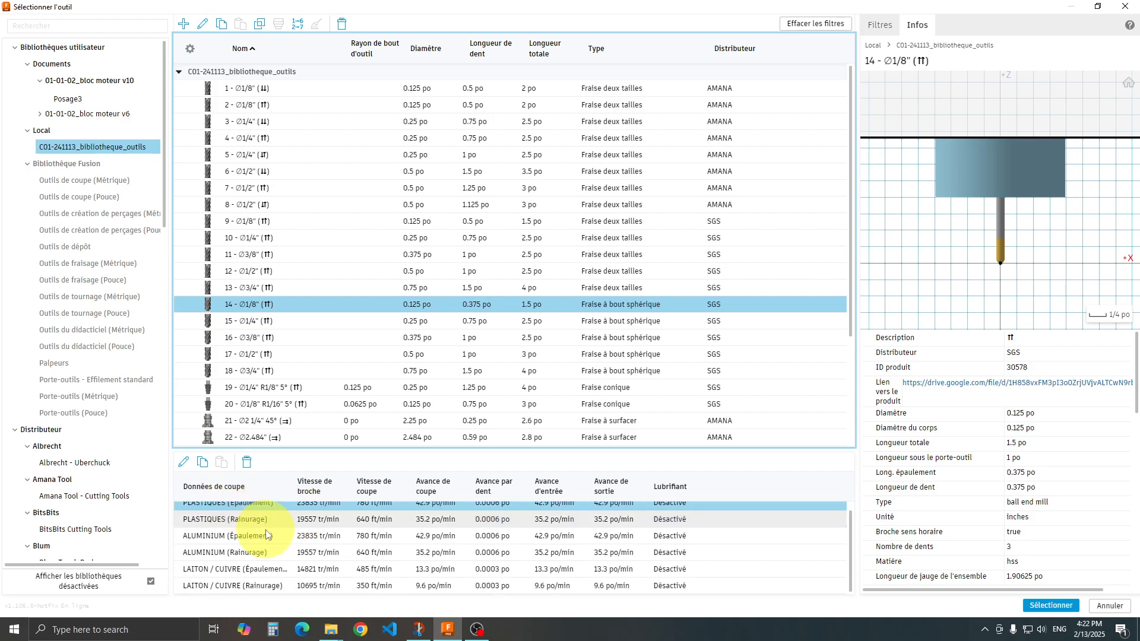
scroll(273, 584, up, 1)
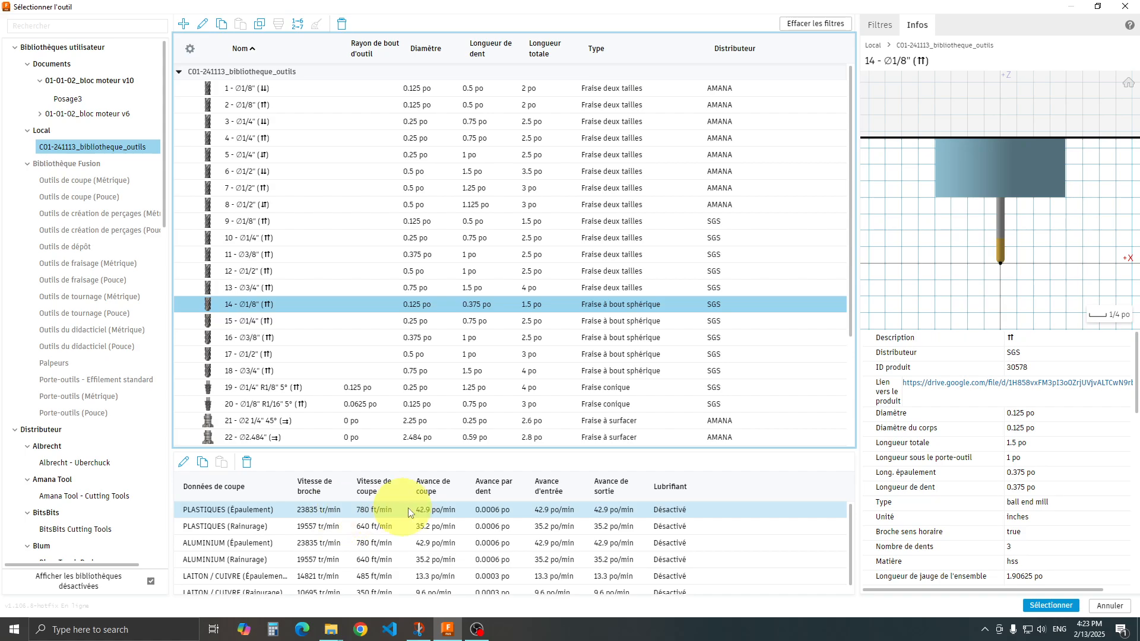
click(1040, 606)
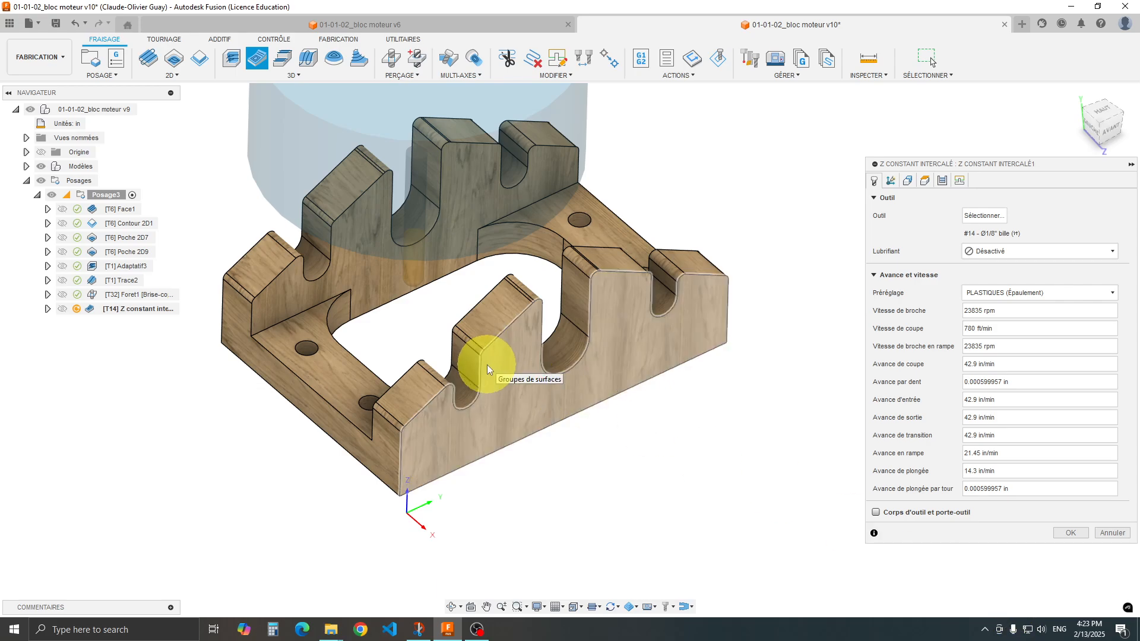
Set the operation's Modèle surface group to be avoided instead of machined
click(907, 181)
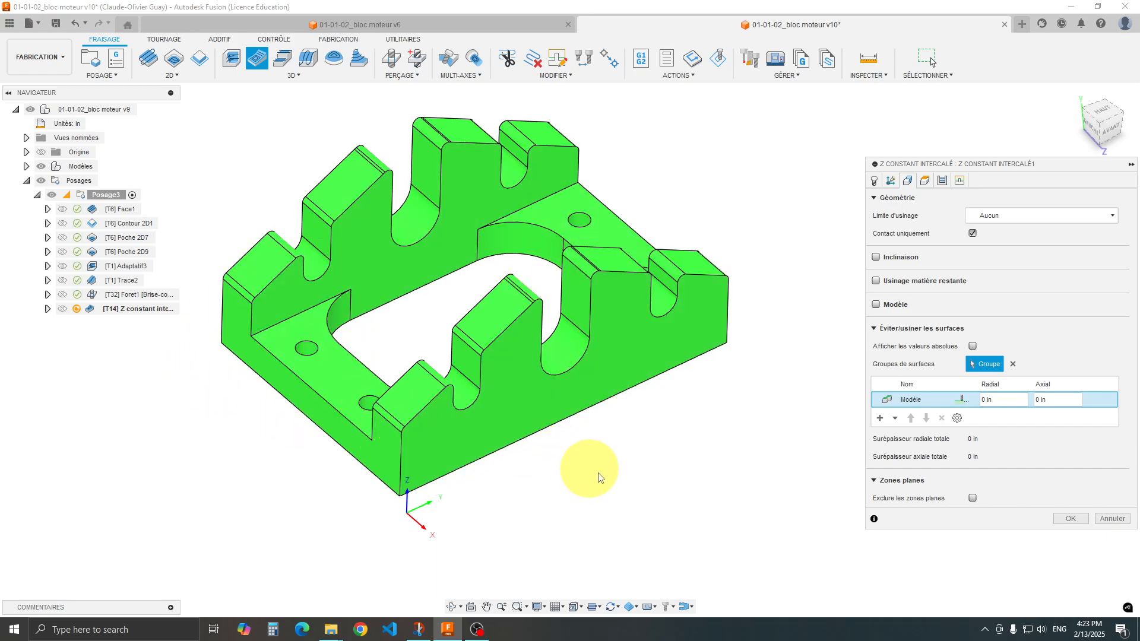
mouse_move(585, 465)
shift+middle_down()
mouse_move(601, 462)
mouse_move(603, 475)
mouse_move(600, 453)
mouse_move(593, 463)
shift+middle_up()
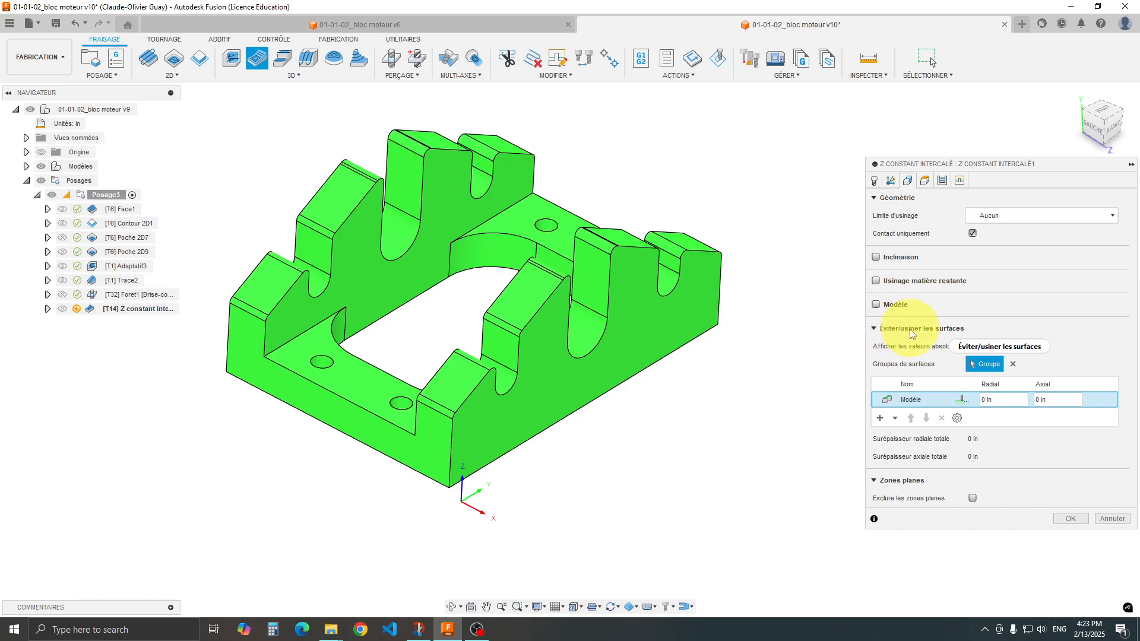
mouse_move(903, 326)
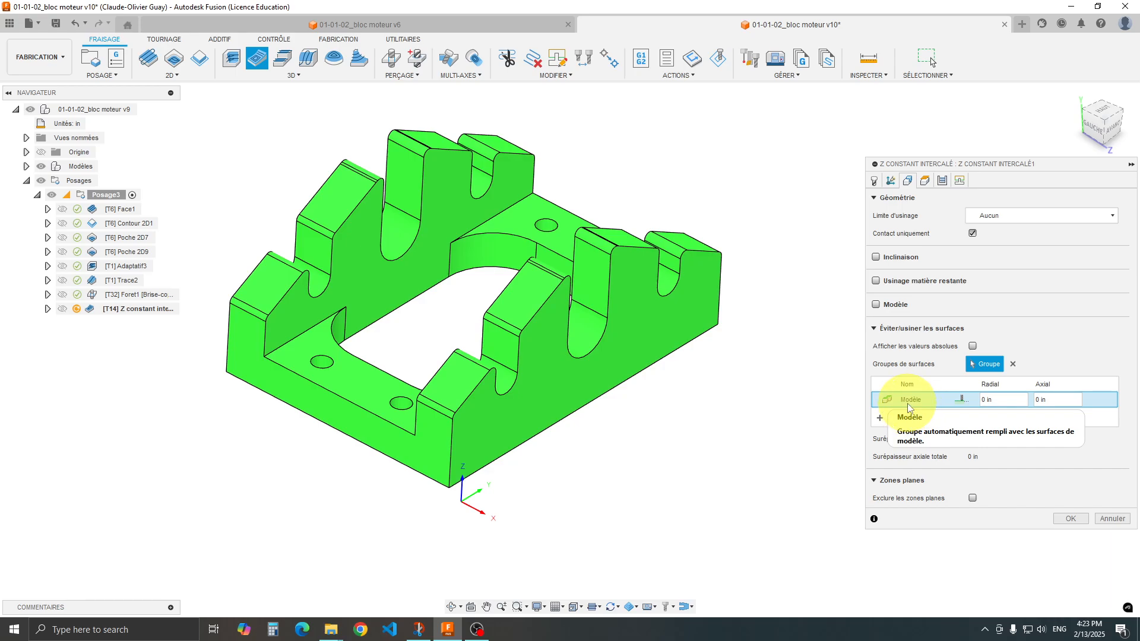
click(887, 400)
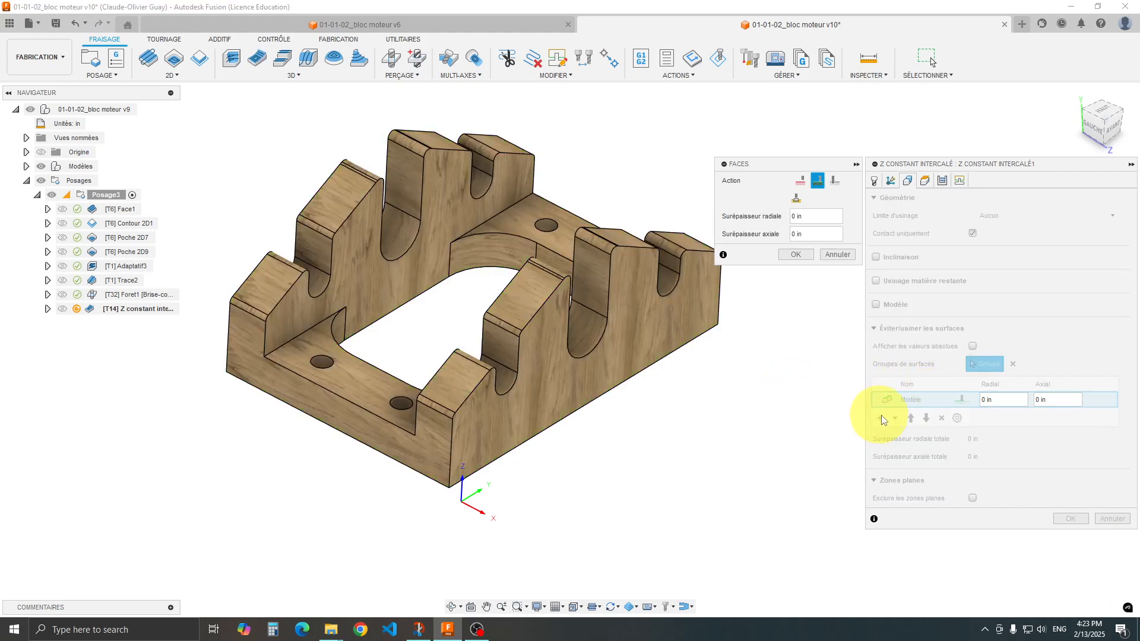
click(799, 186)
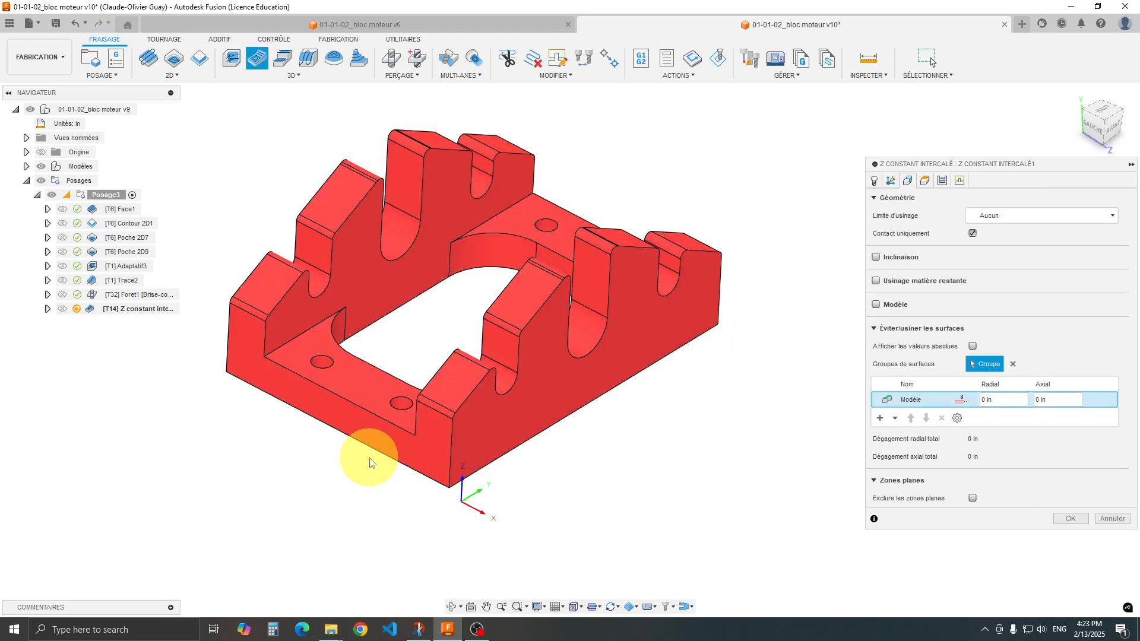
Add a face group with the Surface à usiner action, selecting the near wall's first tooth top, its rounded edges and the adjoining small notch
shift+middle_drag(625, 445, 616, 448)
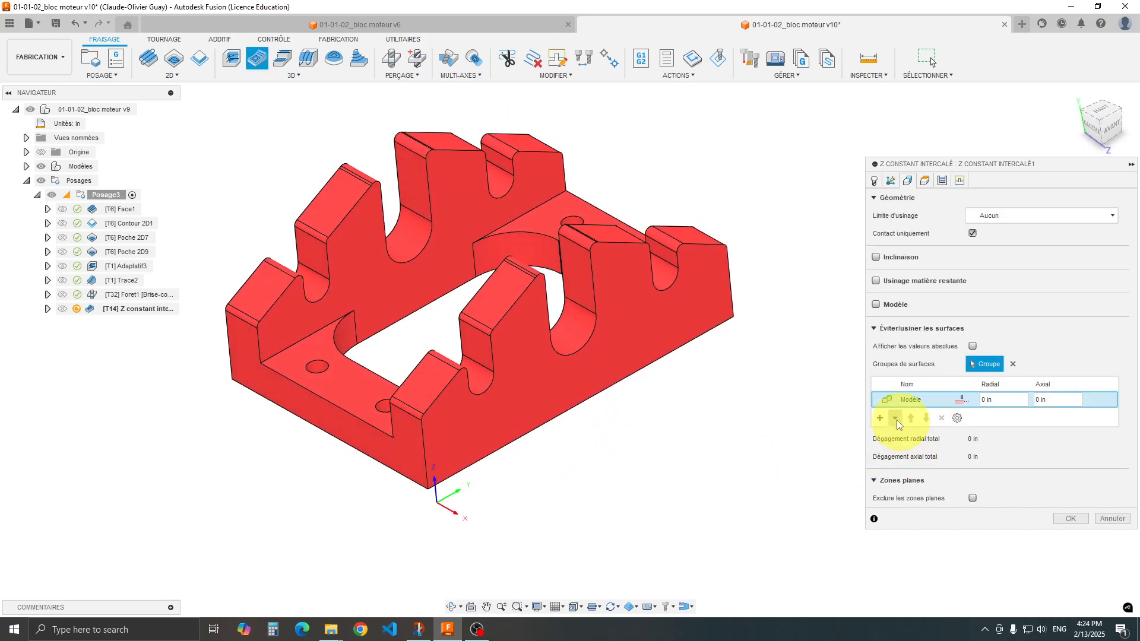
click(879, 419)
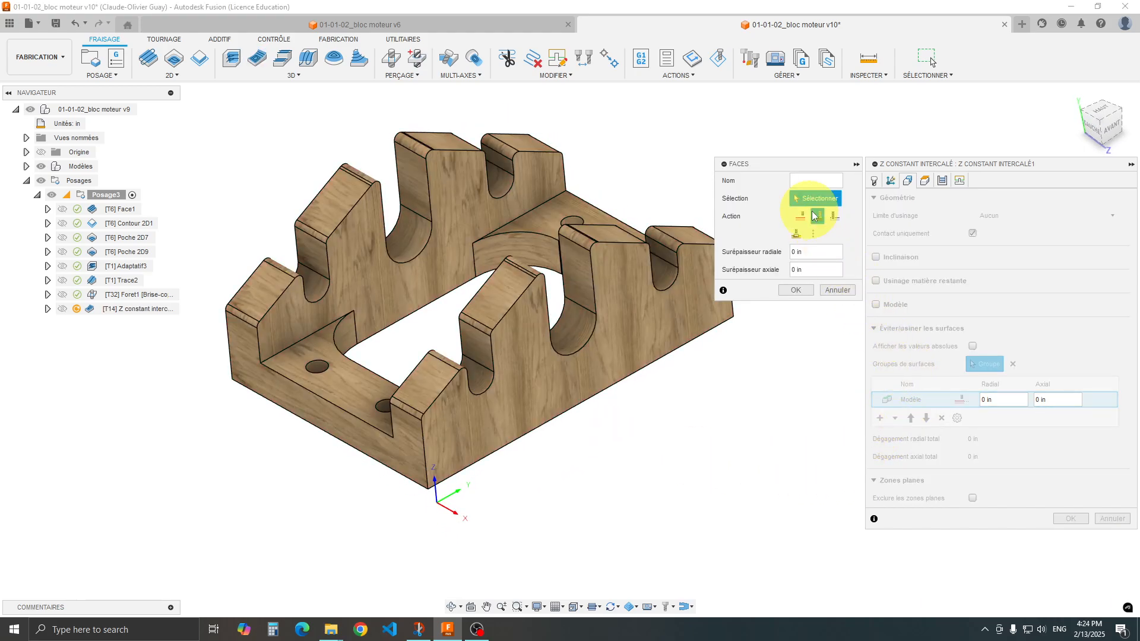
click(818, 217)
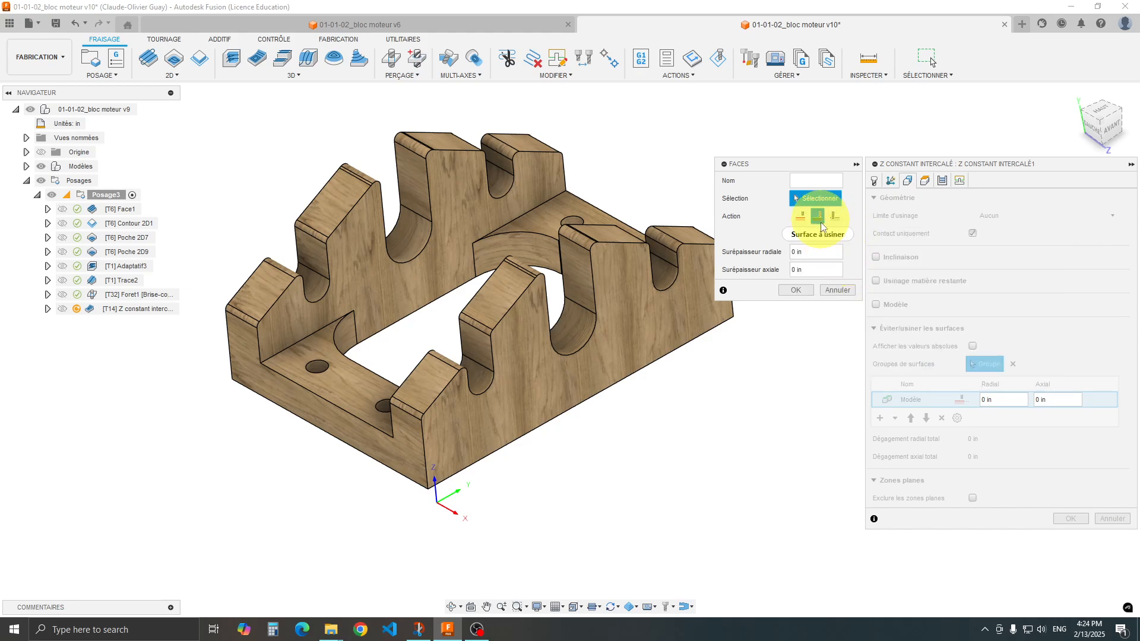
click(409, 413)
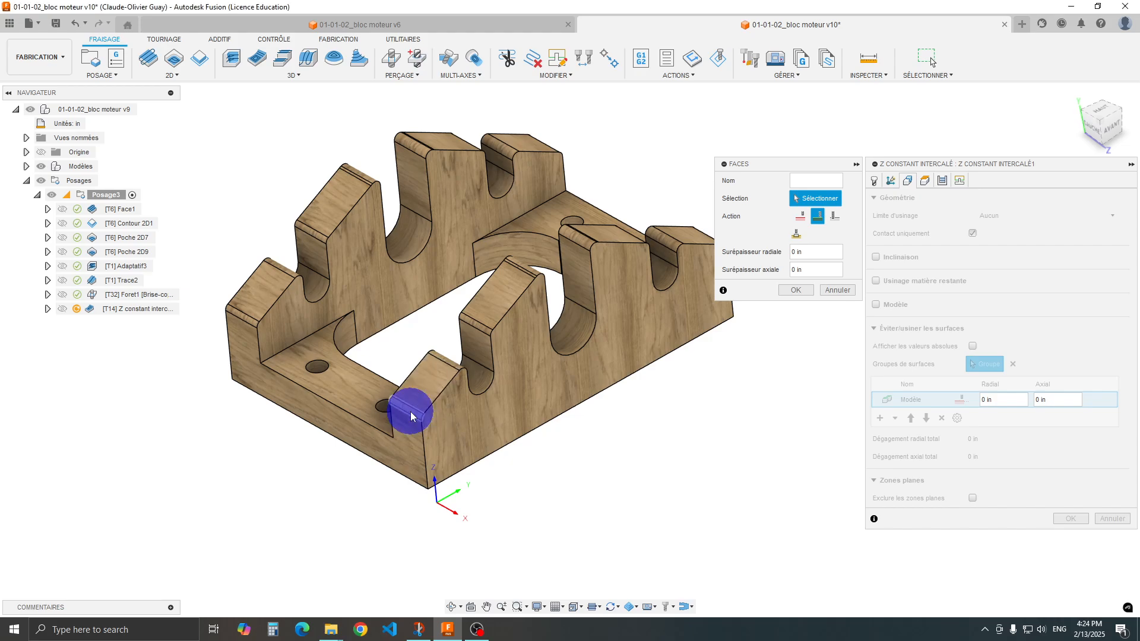
click(438, 362)
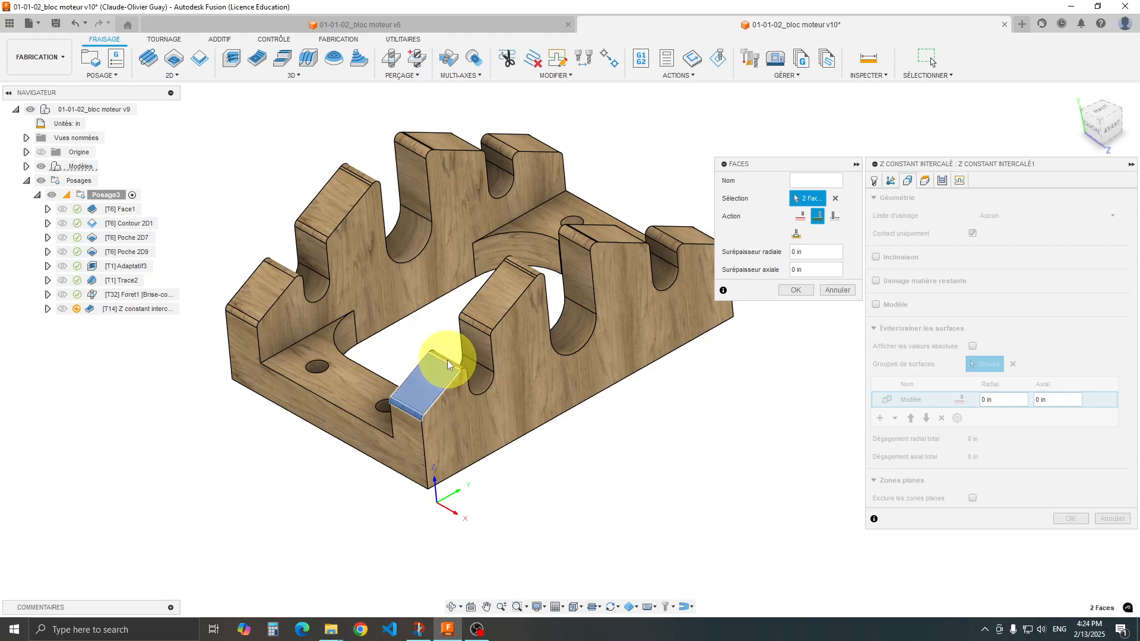
scroll(448, 364, up, 3)
scroll(447, 360, up, 2)
click(449, 362)
shift+middle_drag(543, 391, 526, 407)
click(509, 422)
click(465, 427)
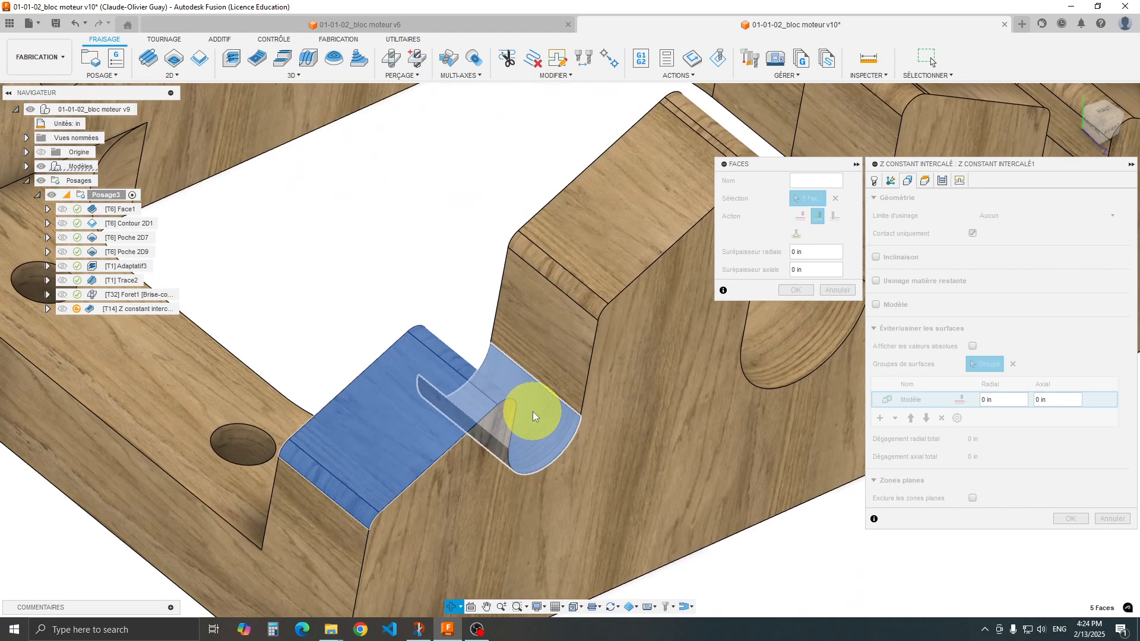
Add the near wall's second tooth faces and the whole large notch beside it to the face group
click(567, 307)
click(590, 255)
shift+middle_drag(590, 254, 323, 487)
click(369, 439)
click(369, 439)
click(373, 434)
shift+middle_drag(397, 460, 227, 525)
click(176, 517)
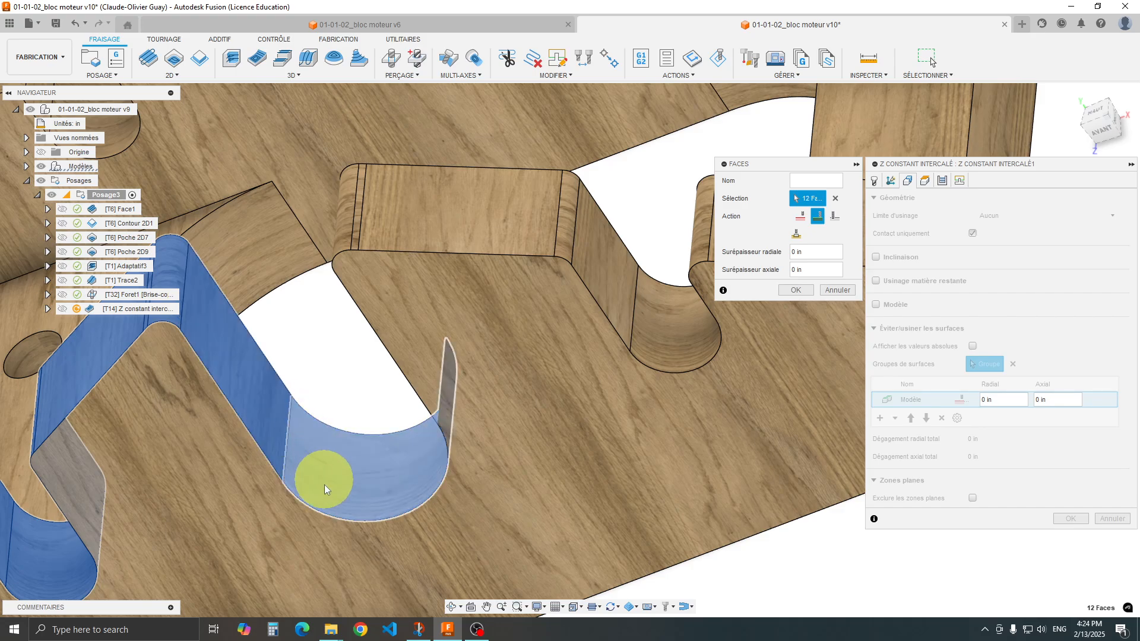
shift+middle_drag(324, 484, 438, 376)
click(432, 400)
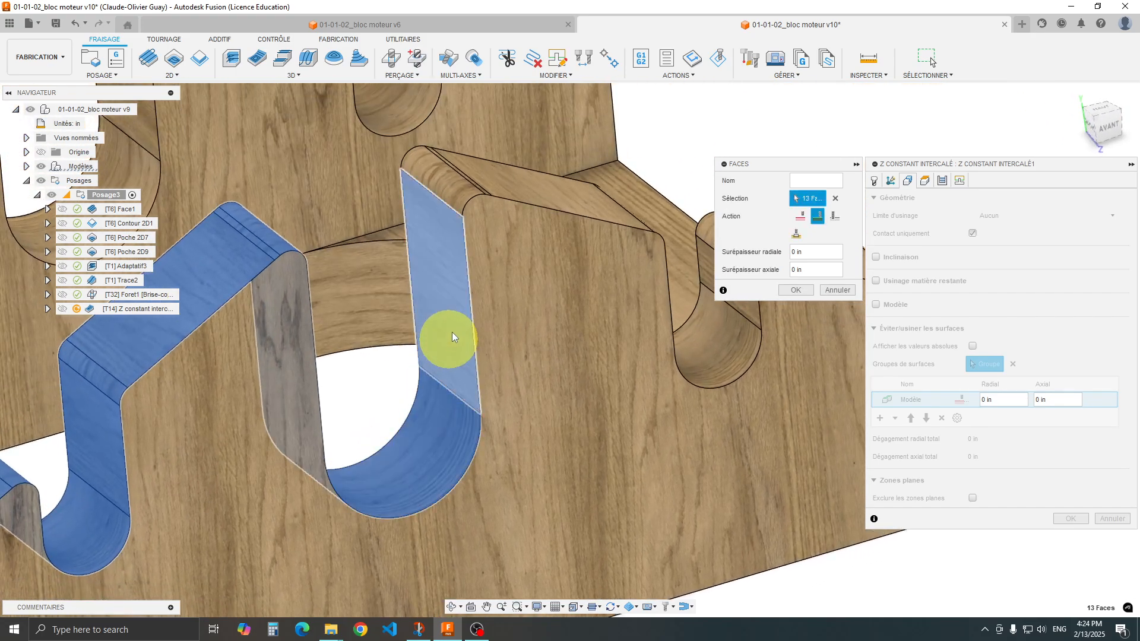
Add the near wall's third tooth top, rounded edges and far flank, plus the small notch after it, to the group
middle_drag(451, 332, 444, 485)
click(443, 485)
click(443, 364)
click(461, 346)
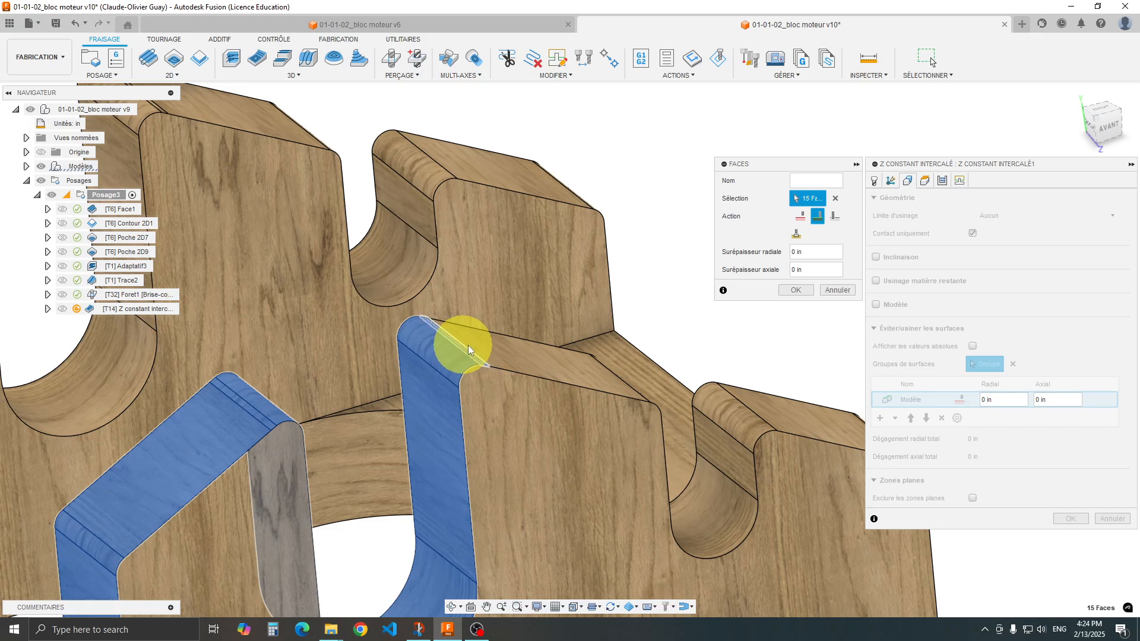
click(610, 396)
middle_drag(610, 399, 475, 423)
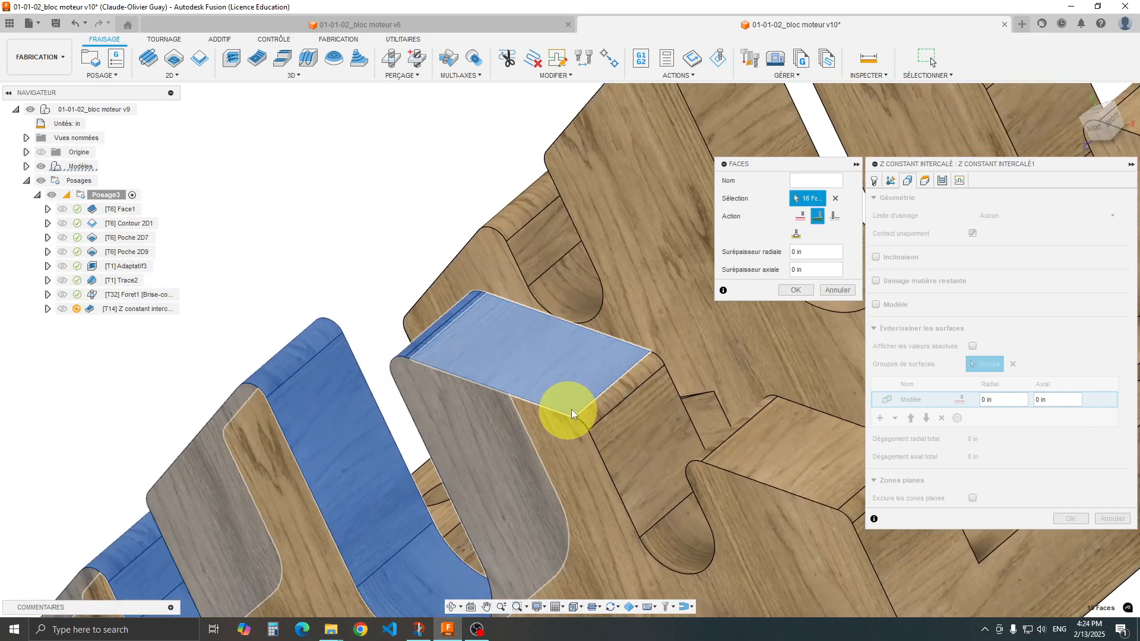
click(597, 407)
click(638, 436)
click(683, 535)
Add the sloped top, flank and rounded edges of the near wall's last tooth to the face group
shift+middle_drag(660, 508, 537, 517)
click(724, 459)
click(739, 444)
click(773, 449)
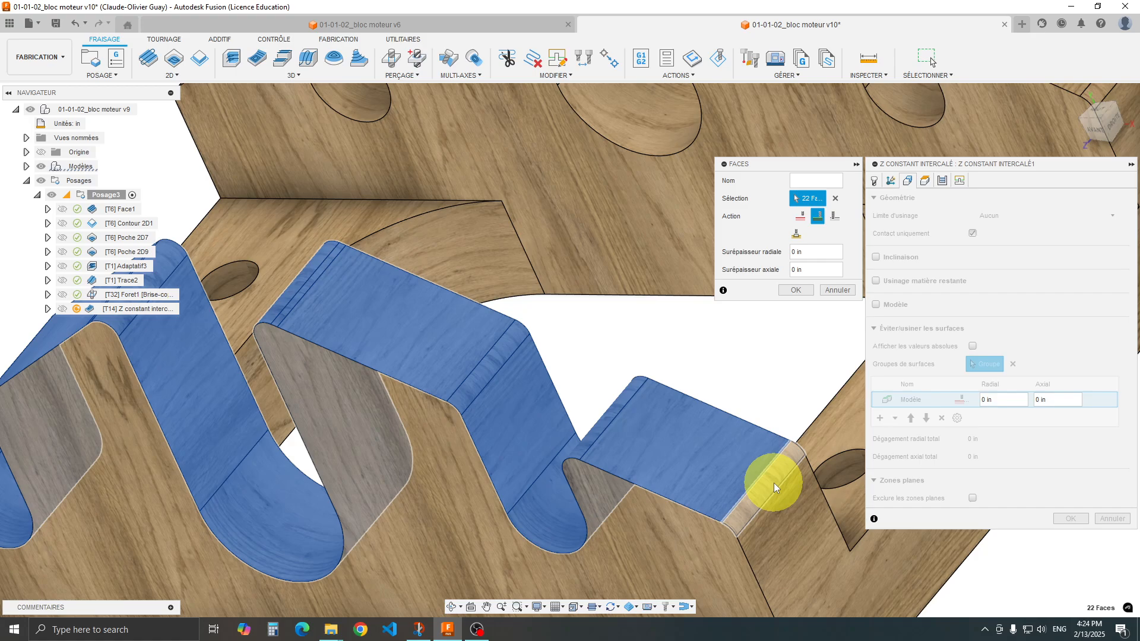
click(774, 483)
Add the opposite wall's end tooth faces and the small notch next to it to the face group
middle_drag(680, 407, 782, 365)
click(782, 365)
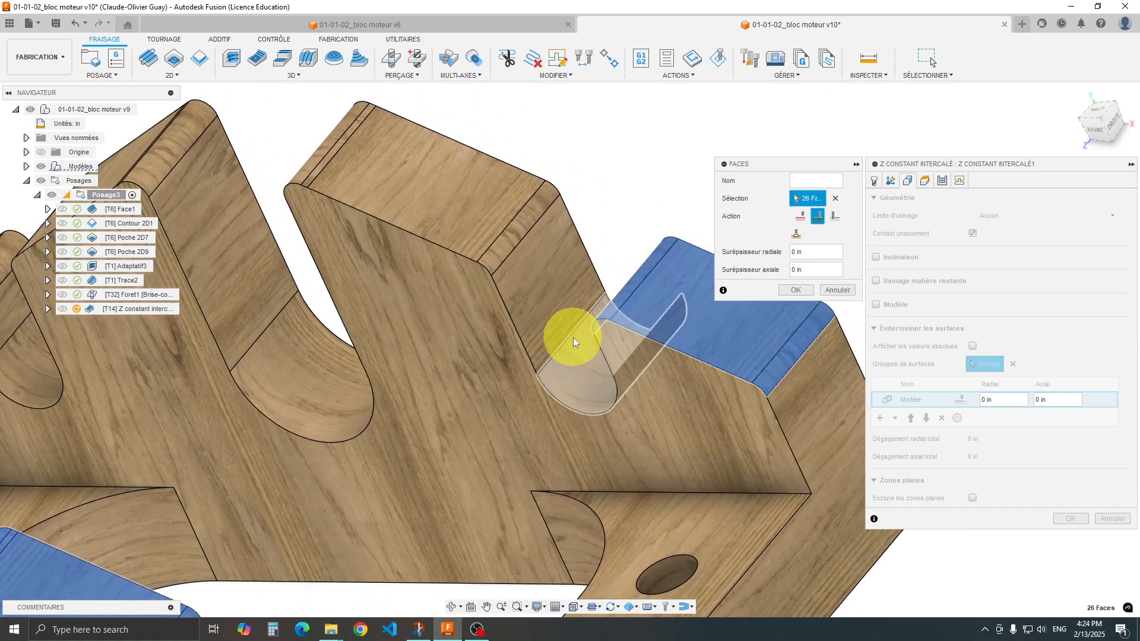
shift+middle_drag(573, 331, 560, 364)
click(640, 390)
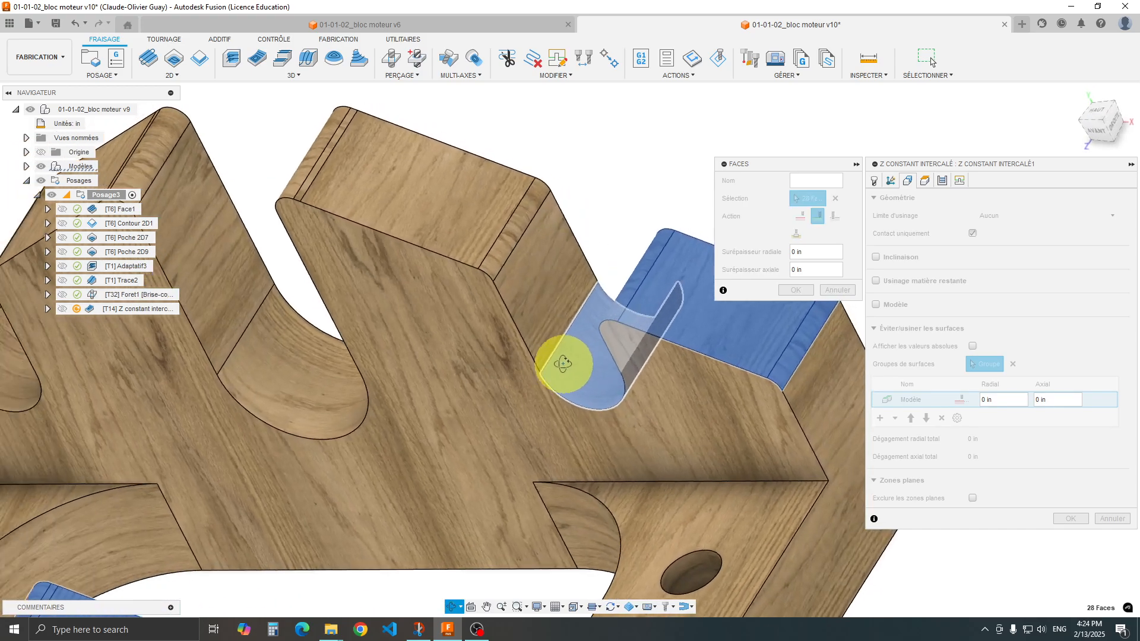
Add the opposite wall's next tooth to the group: the flank above the small notch, the sloped top and both rounded edges
click(537, 301)
click(502, 245)
shift+middle_drag(461, 217, 742, 466)
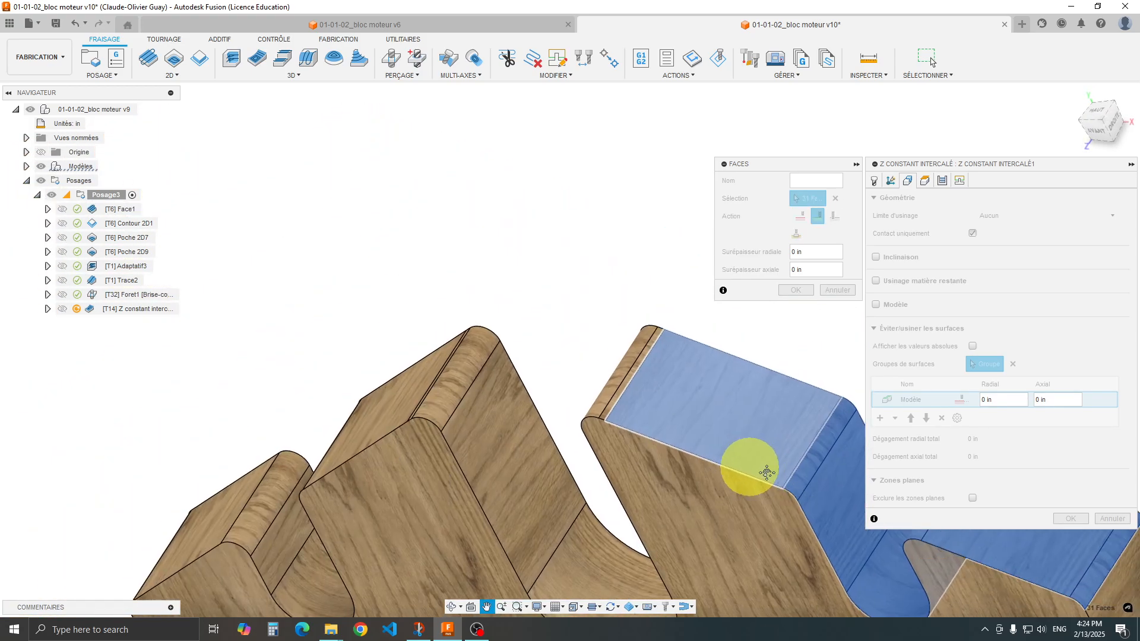
click(629, 406)
click(618, 407)
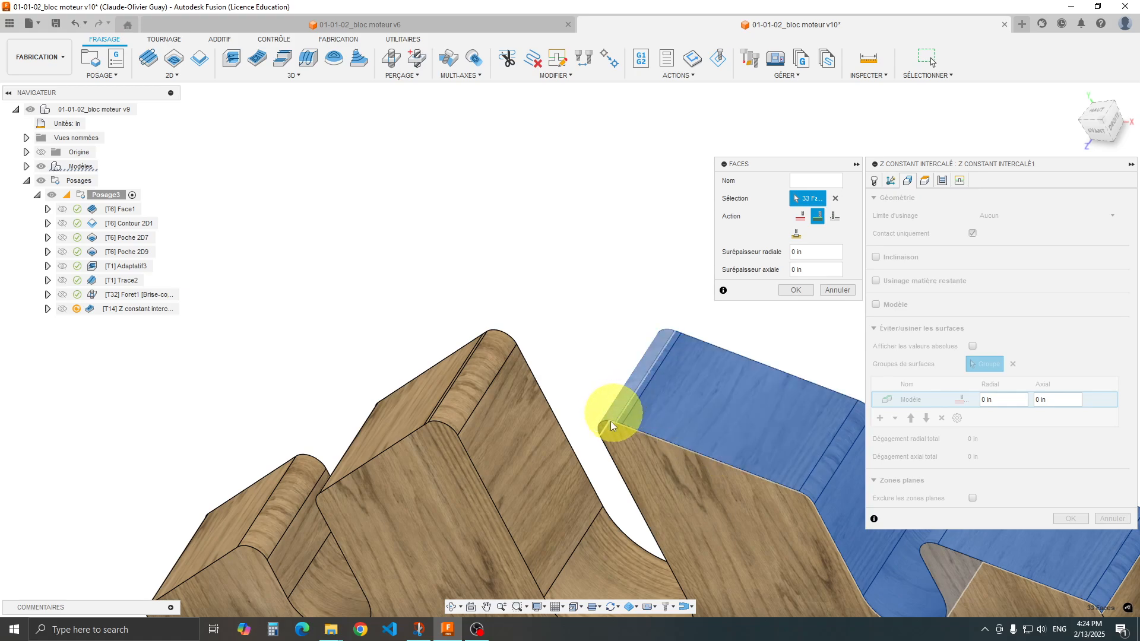
Add the opposite wall's large notch to the group, including both flanks, the rounded bottom and the following tooth's rounded edge
shift+middle_drag(610, 415, 670, 386)
click(669, 386)
click(618, 522)
shift+middle_drag(594, 510, 400, 445)
click(400, 382)
click(368, 317)
Add the sloped top, outer rounded edge and outer flank of the tooth beyond the opposite wall's large notch
shift+middle_drag(368, 316, 501, 418)
click(436, 402)
click(402, 394)
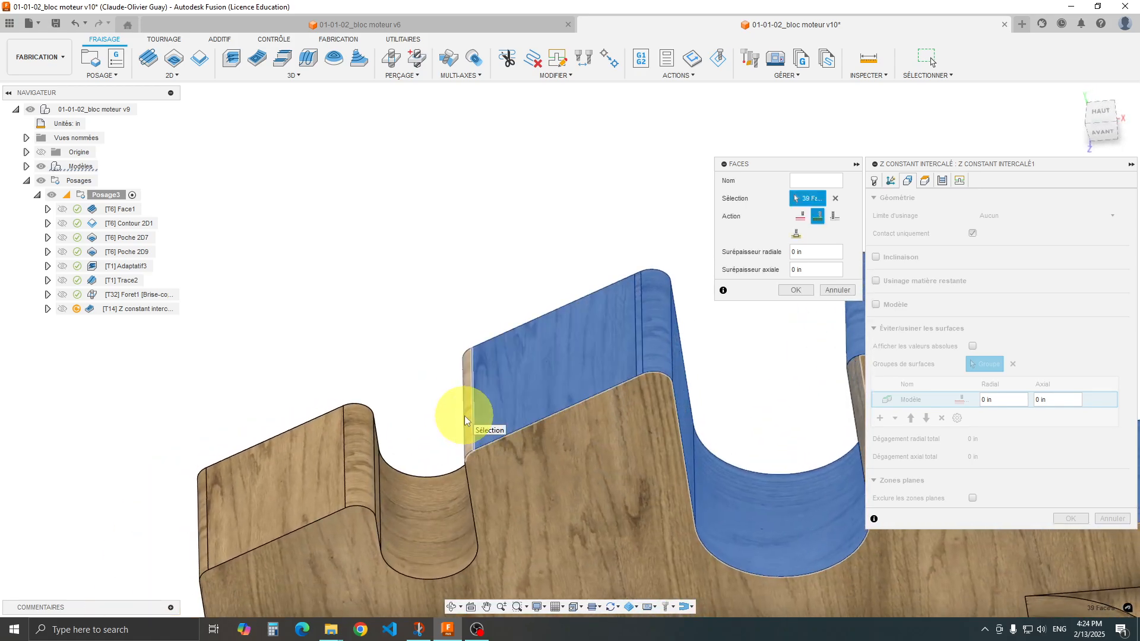
click(466, 415)
shift+middle_drag(443, 466, 482, 438)
click(433, 462)
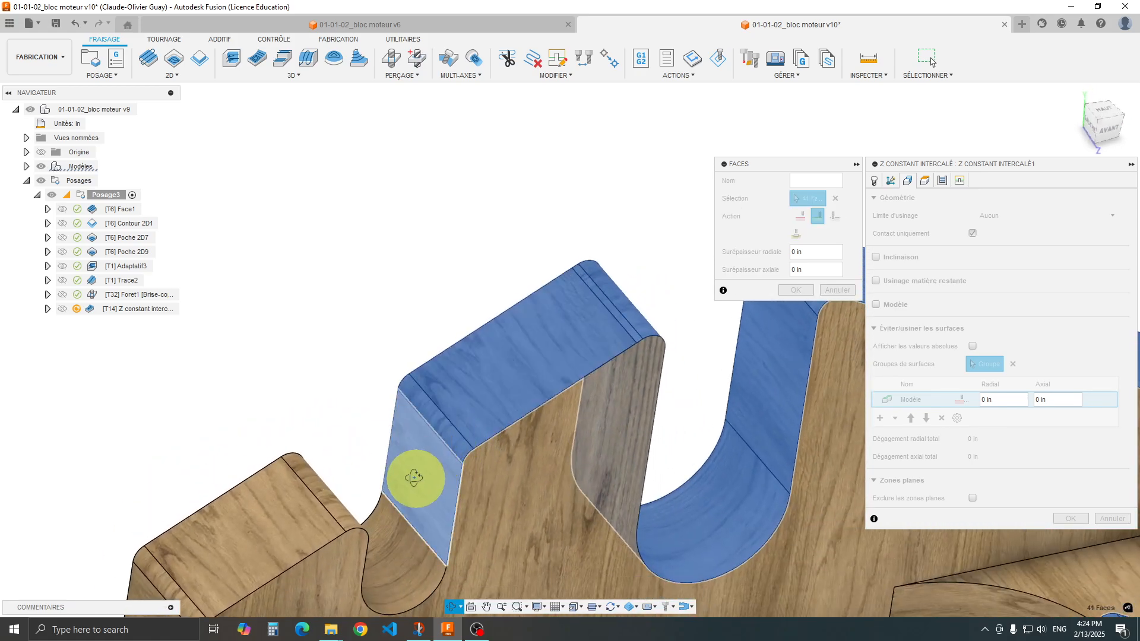
Add the opposite wall's remaining small notch and the final tooth's flank, top and rounded edges to the face group
shift+middle_drag(415, 473, 361, 533)
click(361, 533)
click(326, 516)
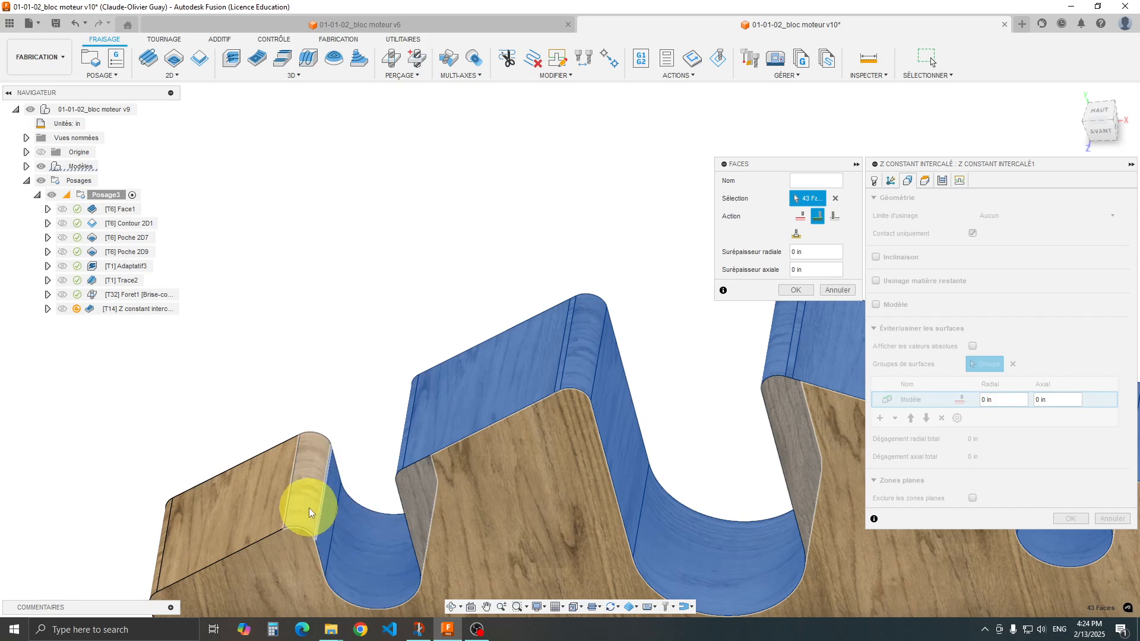
click(309, 507)
click(287, 493)
shift+middle_drag(287, 493, 456, 433)
click(465, 425)
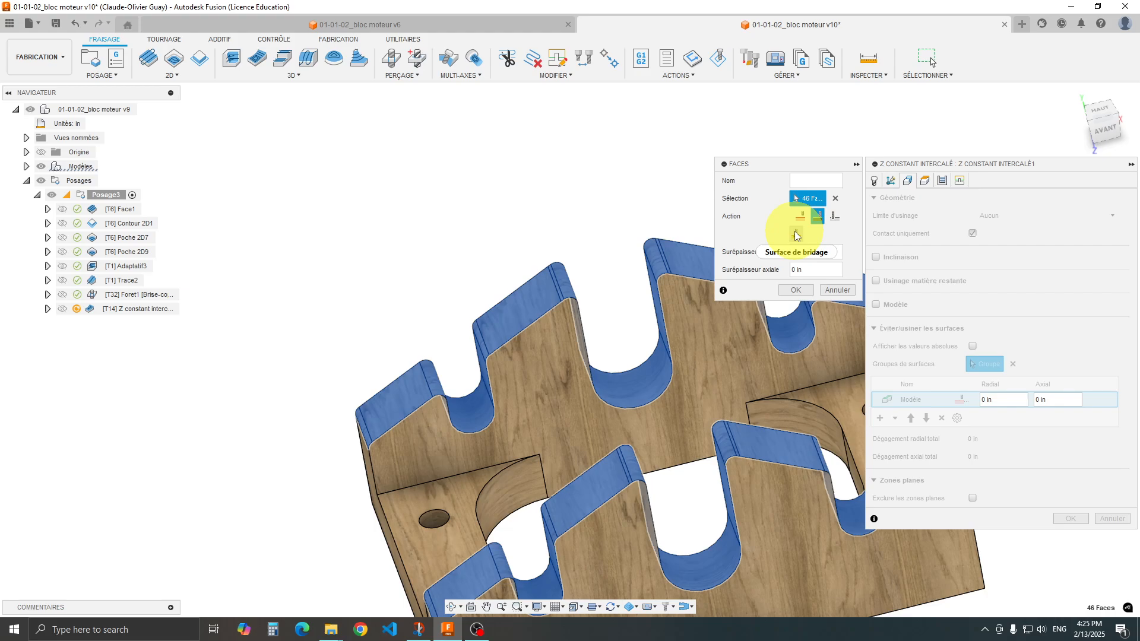
Confirm the face group with 0 in radial and axial allowance and check which block faces are machined or avoided
mouse_move(795, 236)
click(795, 289)
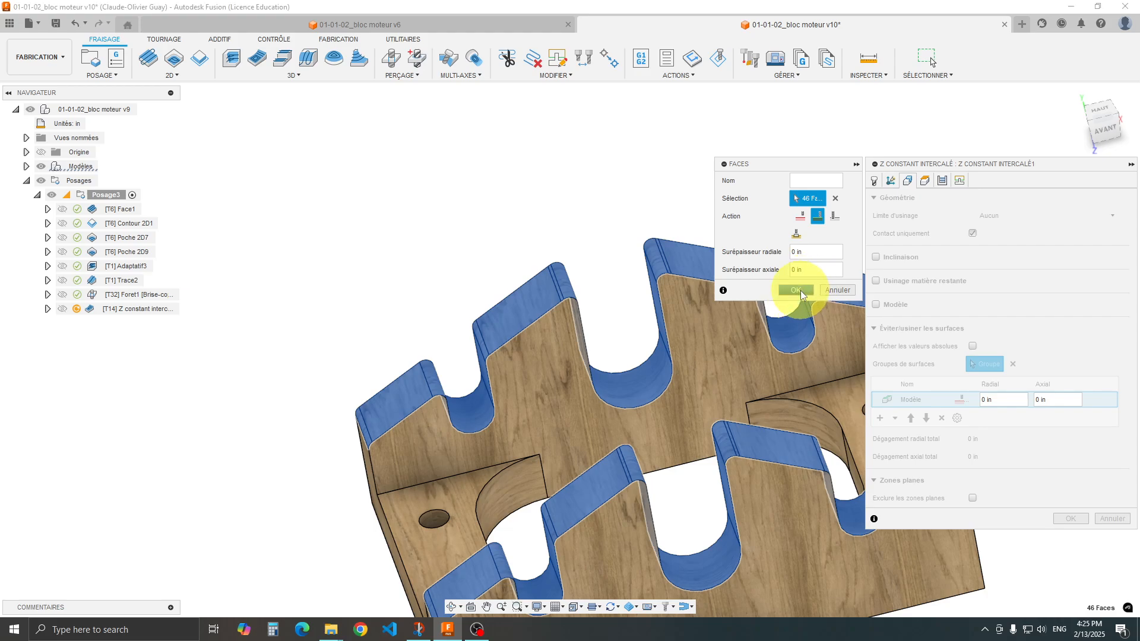
middle_drag(784, 365, 286, 373)
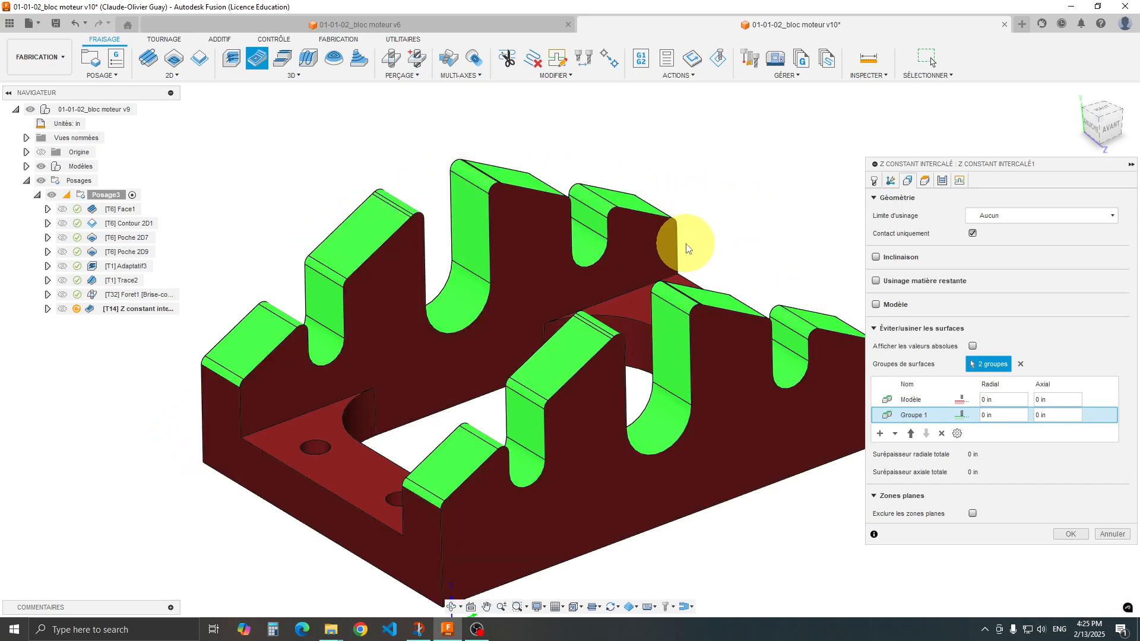
shift+middle_drag(686, 241, 702, 261)
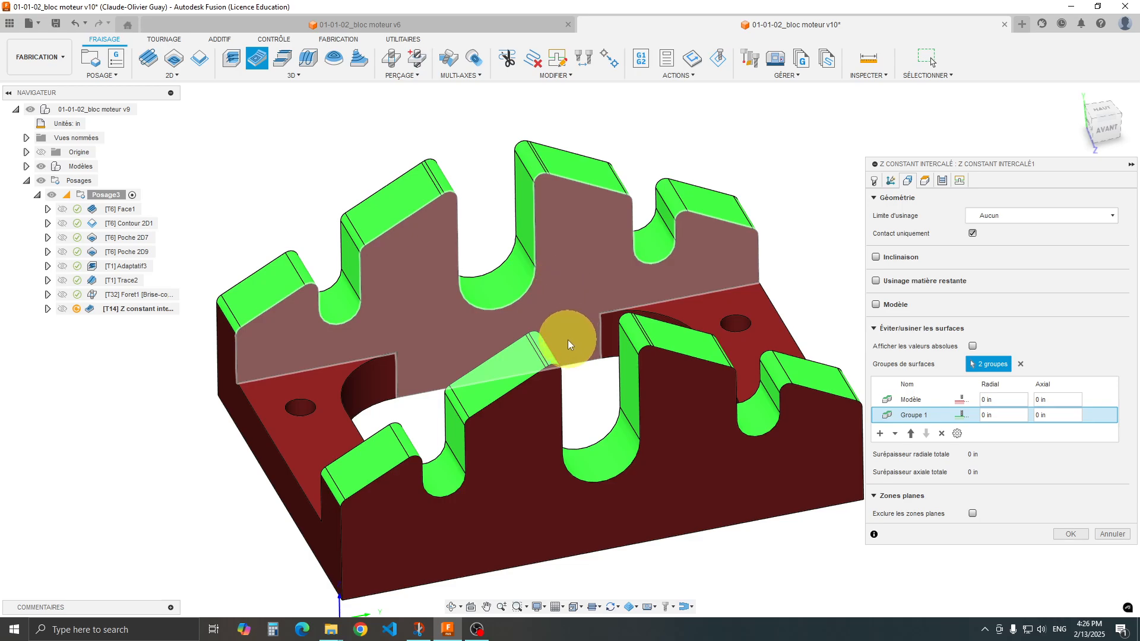
scroll(568, 344, down, 3)
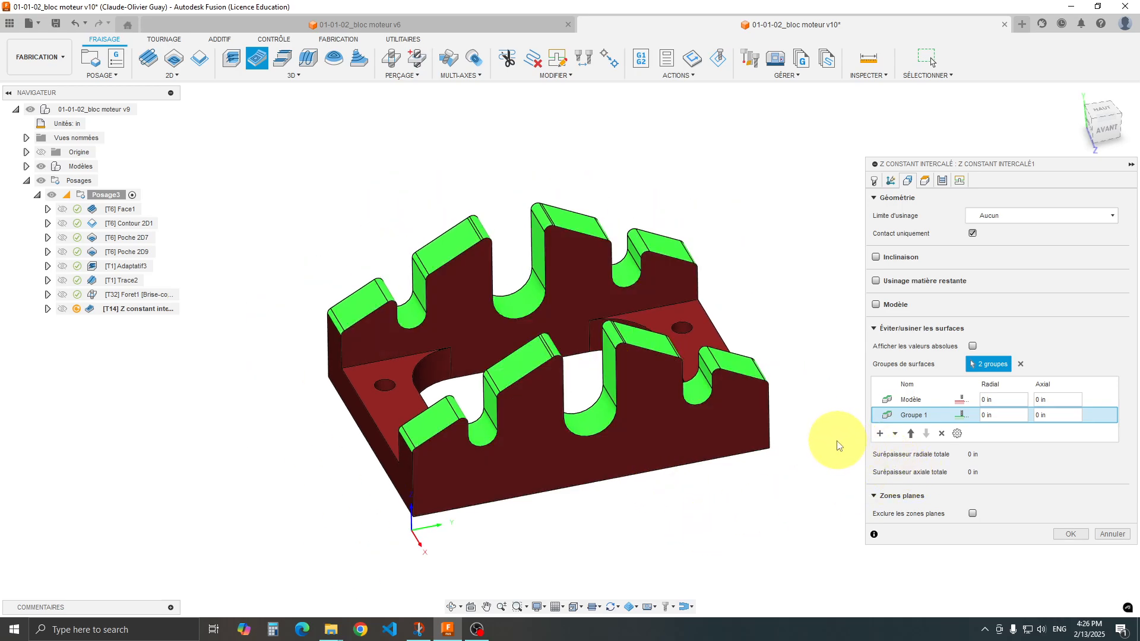
Set the passes' threshold angle to 60 deg and the overlap distance to 0.045 in
click(943, 182)
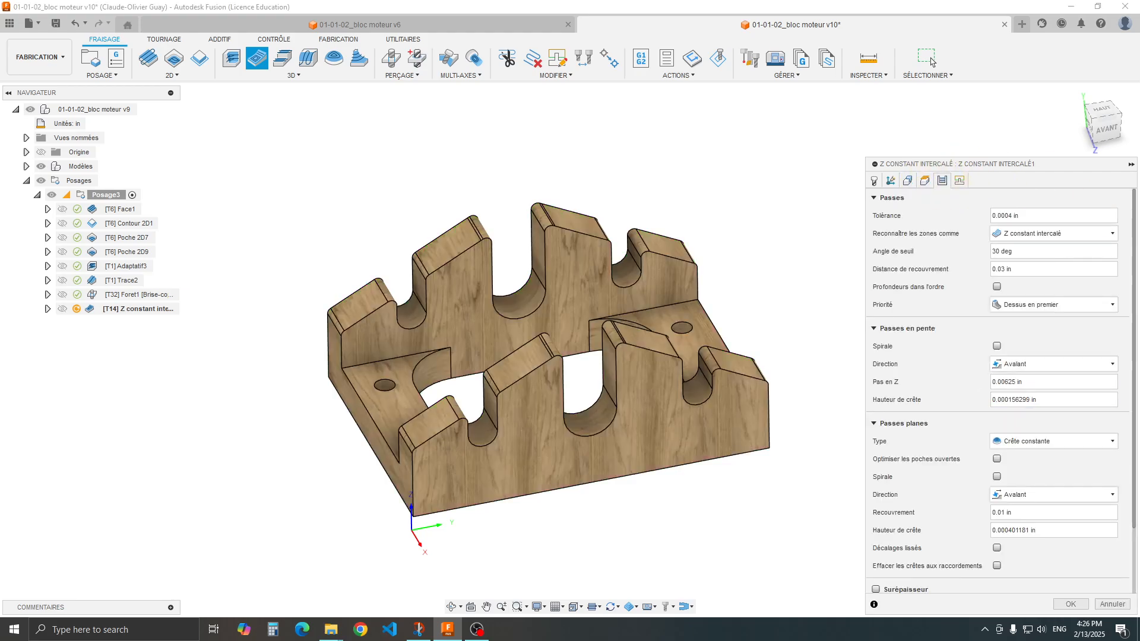
key(alt+Tab)
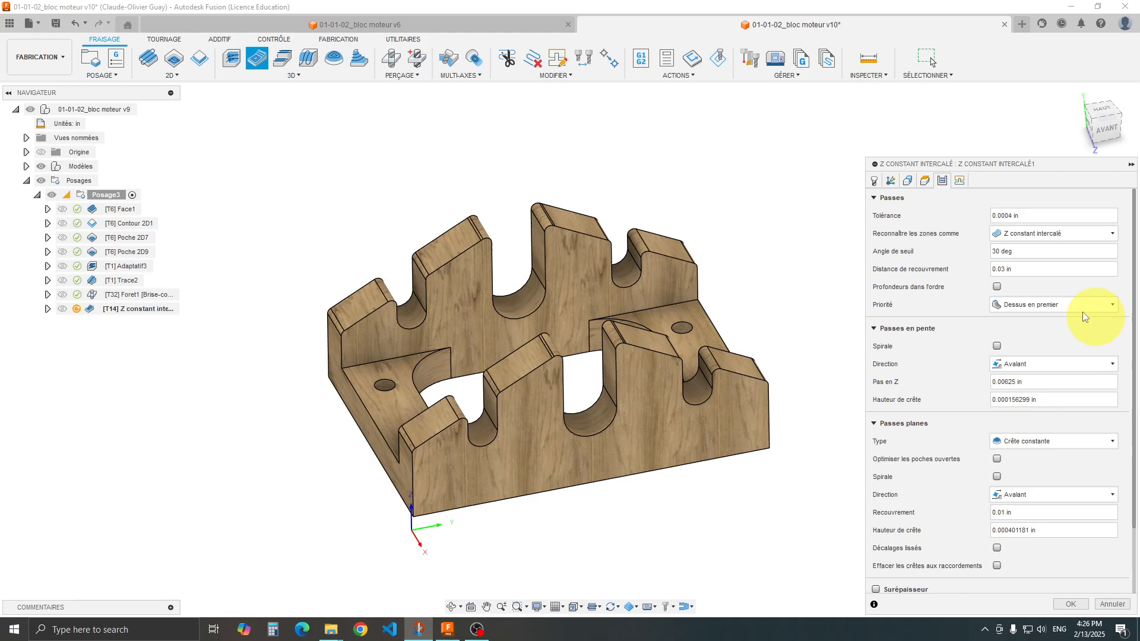
drag(996, 250, 988, 251)
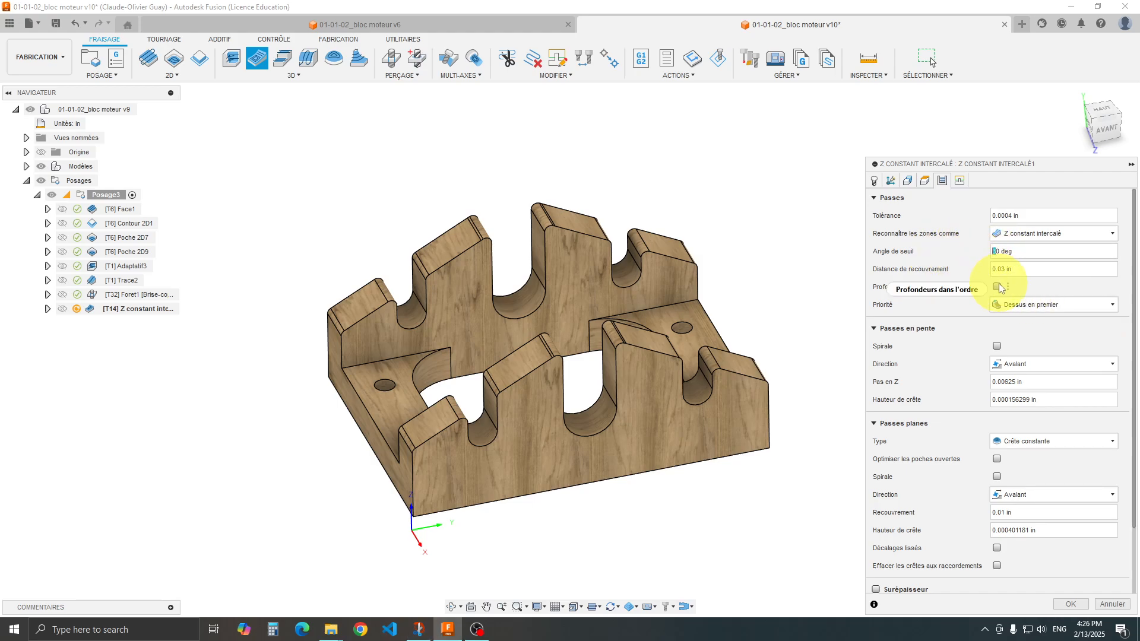
text(6)
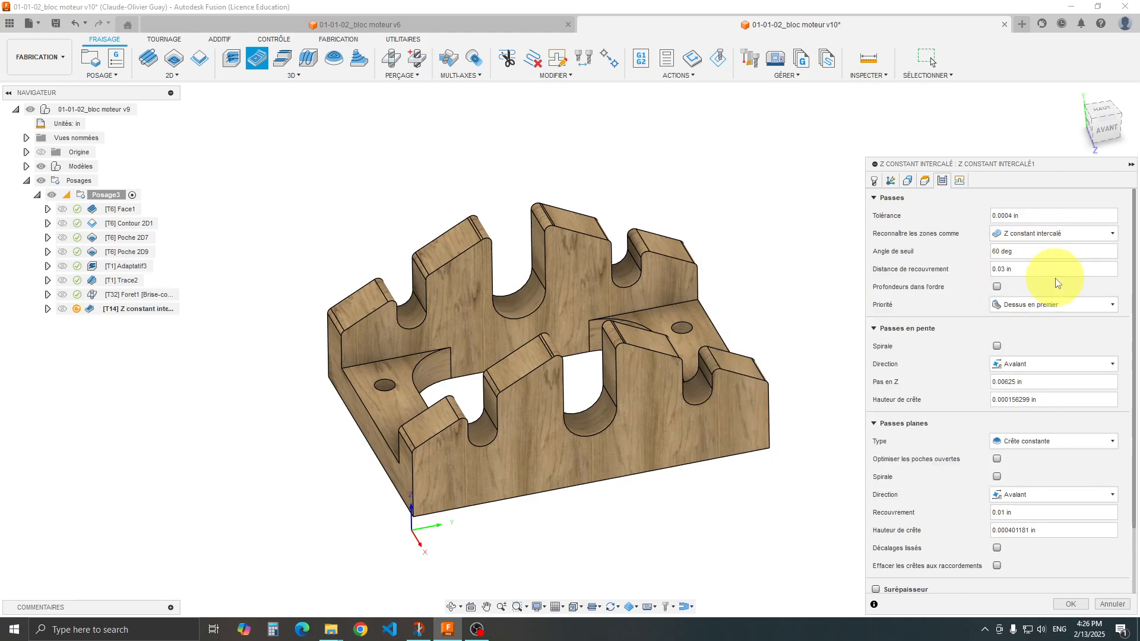
drag(1005, 269, 1000, 269)
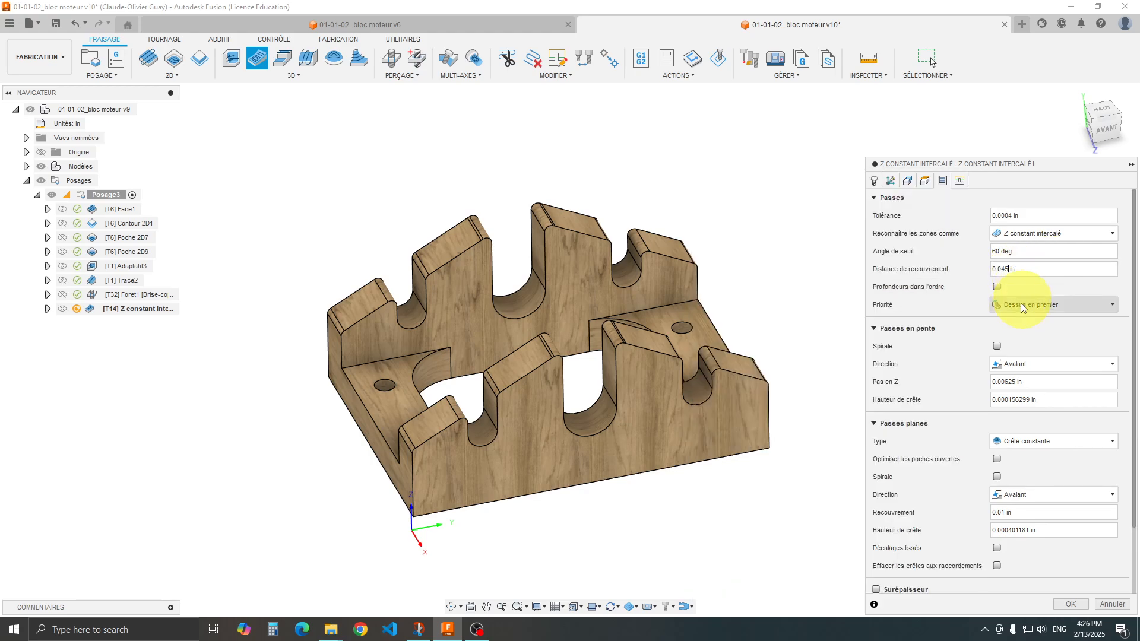
mouse_move(1017, 307)
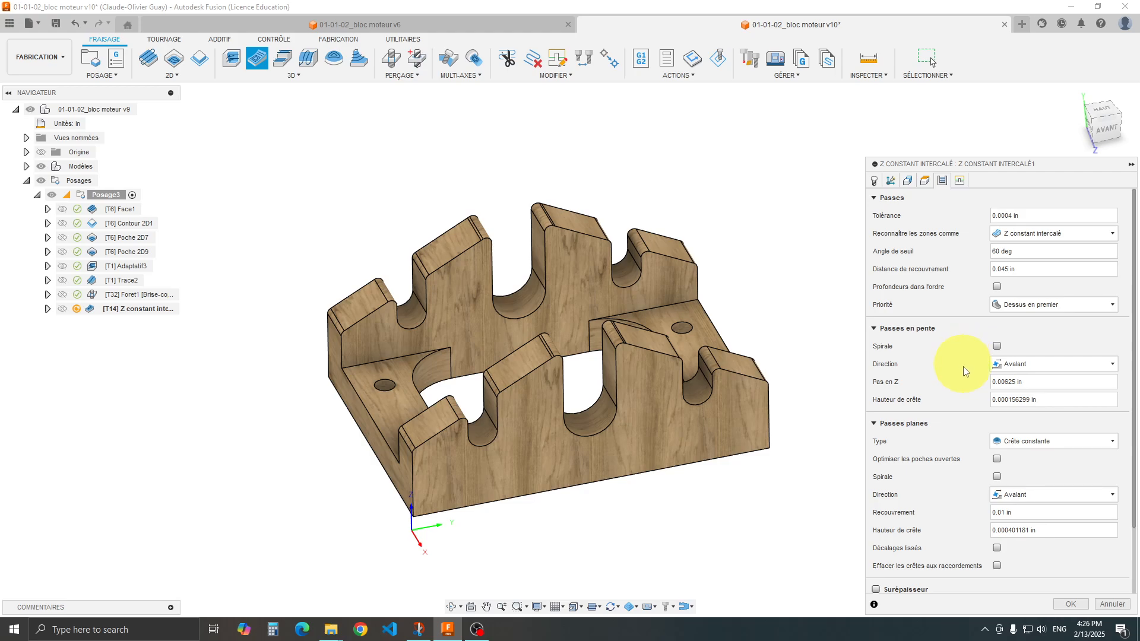
Set the steep passes' Z step (Pas en Z) to 0.00125 in
click(1006, 382)
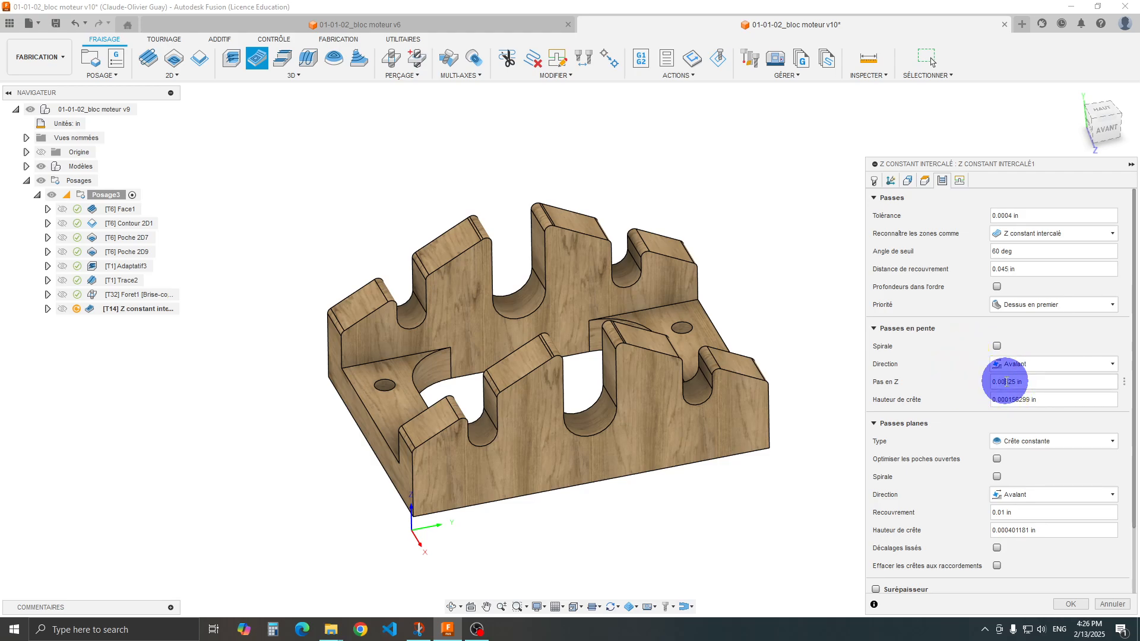
drag(1006, 382, 1008, 381)
double_click(1009, 382)
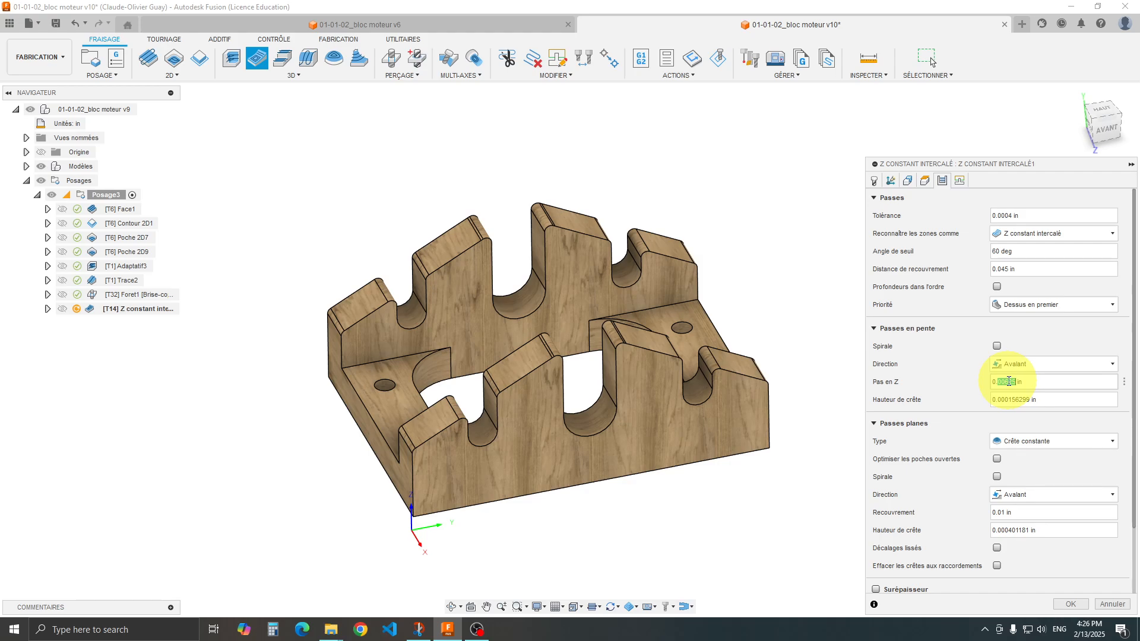
drag(1007, 383, 1008, 382)
triple_click(1011, 383)
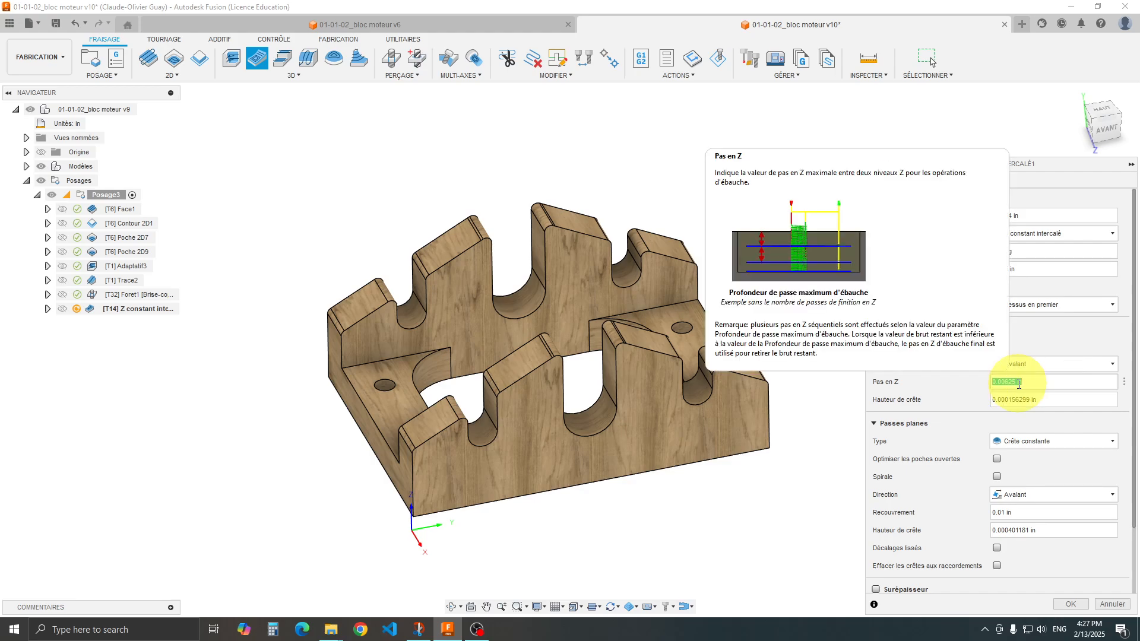
click(1018, 384)
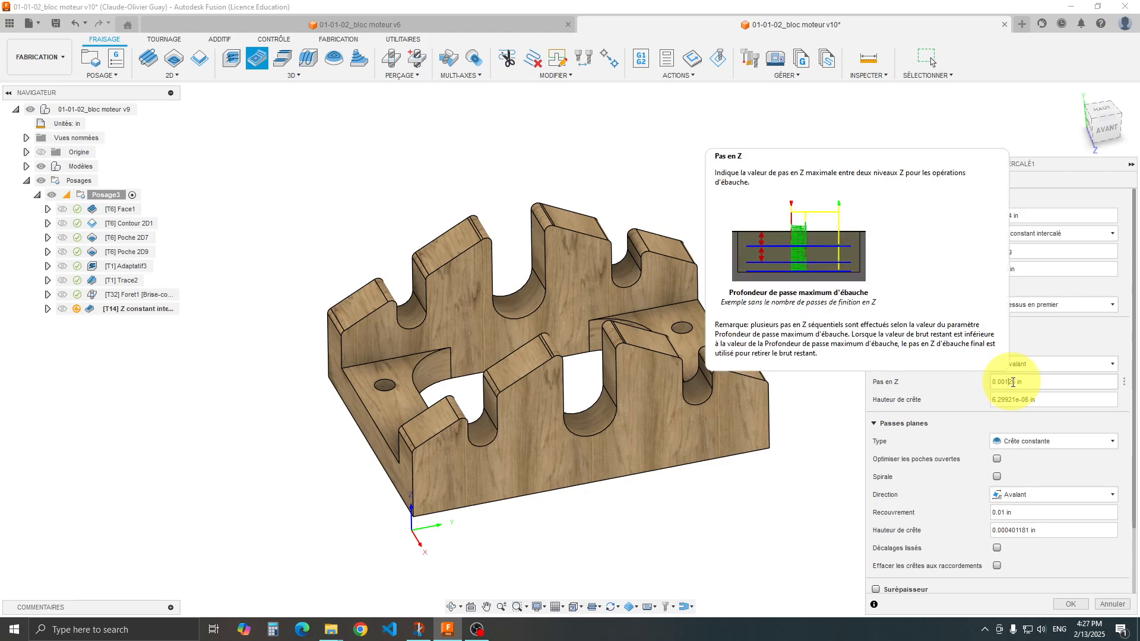
Set the flat passes' stepover (Recouvrement) to 0.015 in and confirm the operation to generate its toolpath
click(1006, 513)
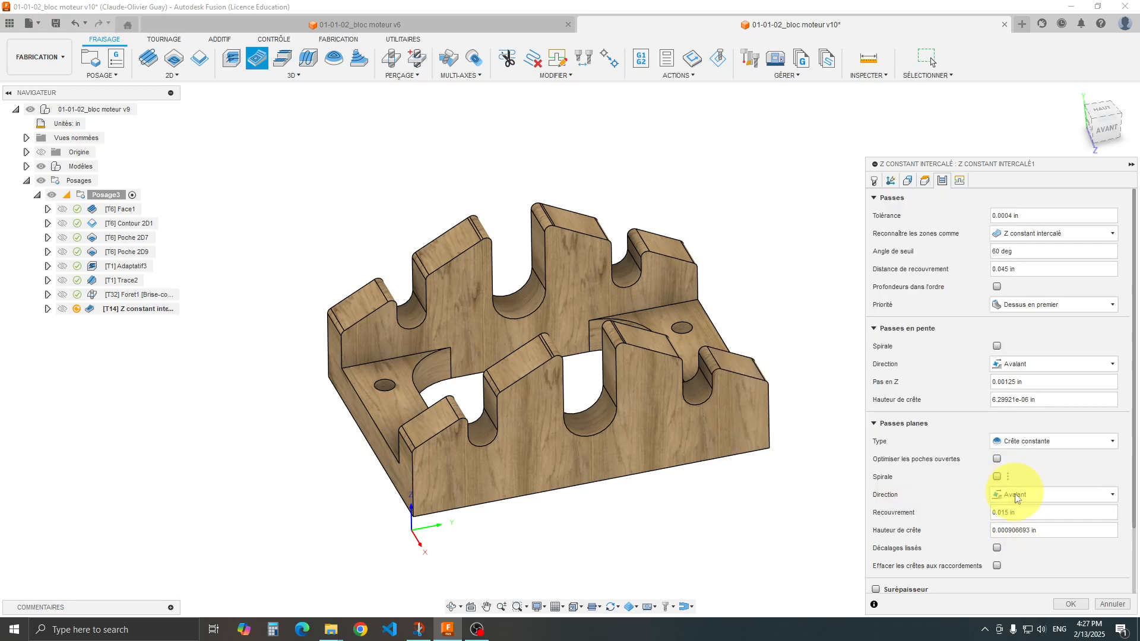
click(1006, 512)
text(5)
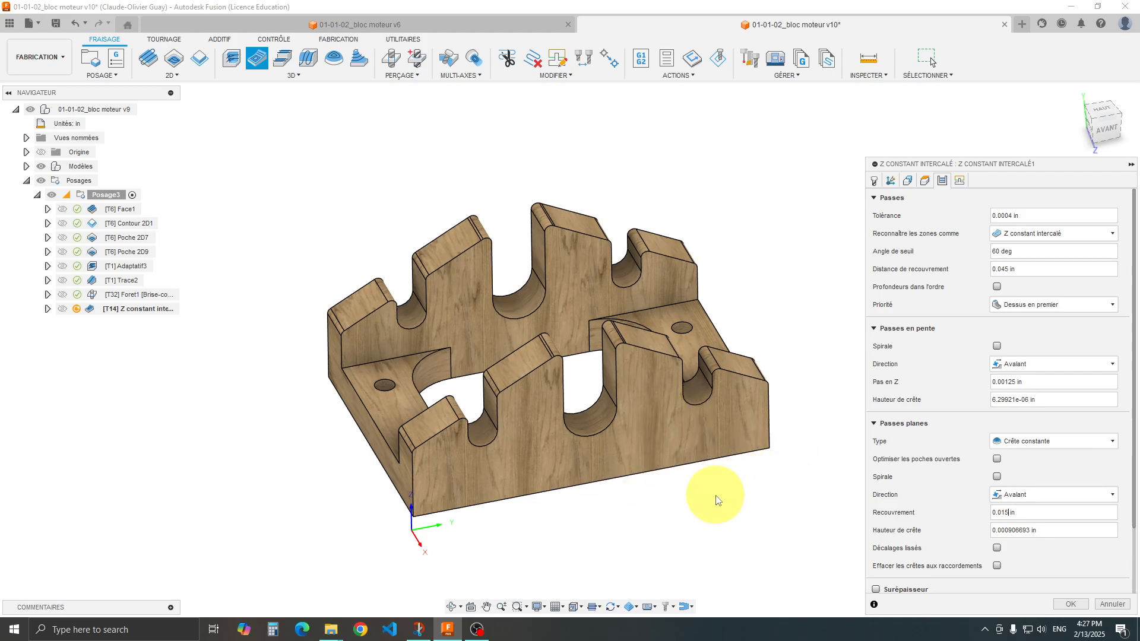
middle_drag(715, 500, 683, 452)
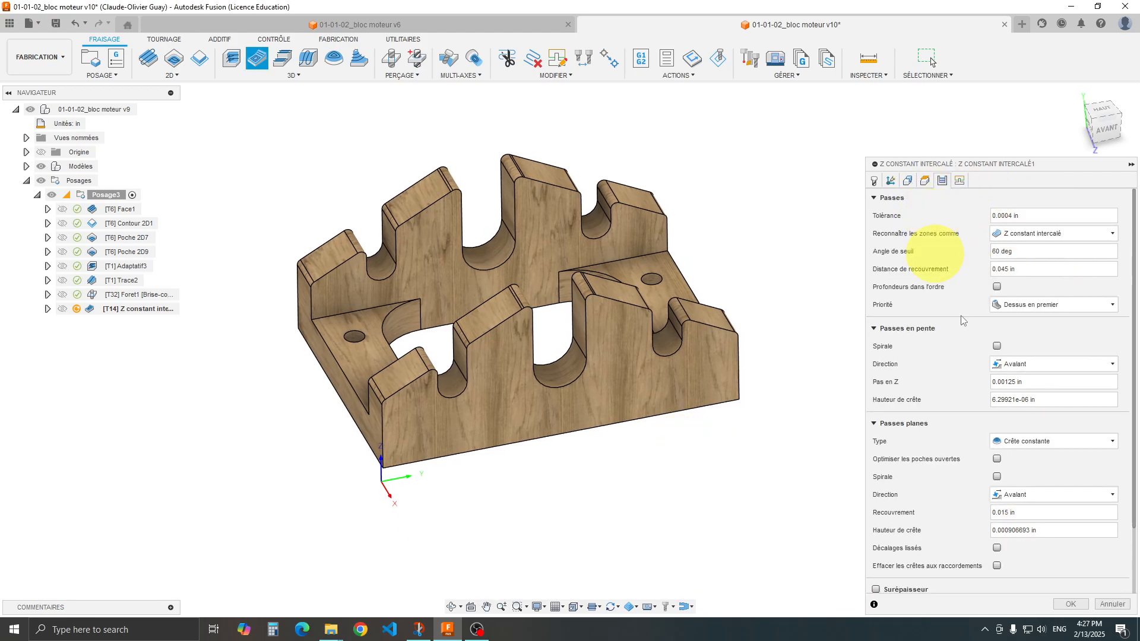
click(1070, 604)
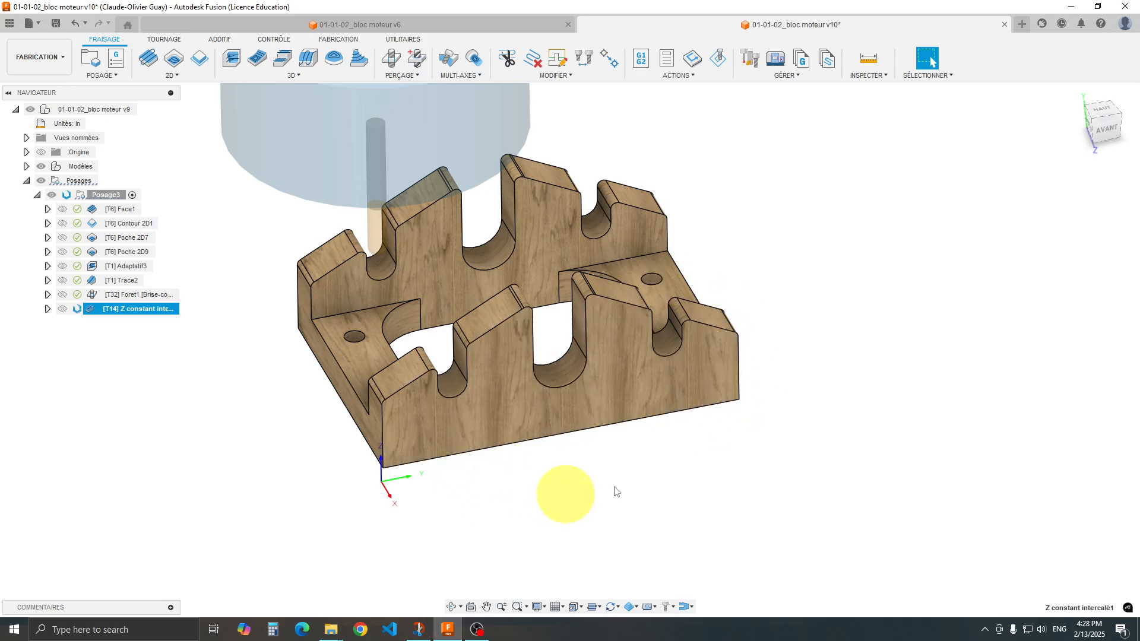
Examine the generated toolpath up close on the notches, flanks and sloped tops from several angles
middle_drag(460, 500, 538, 512)
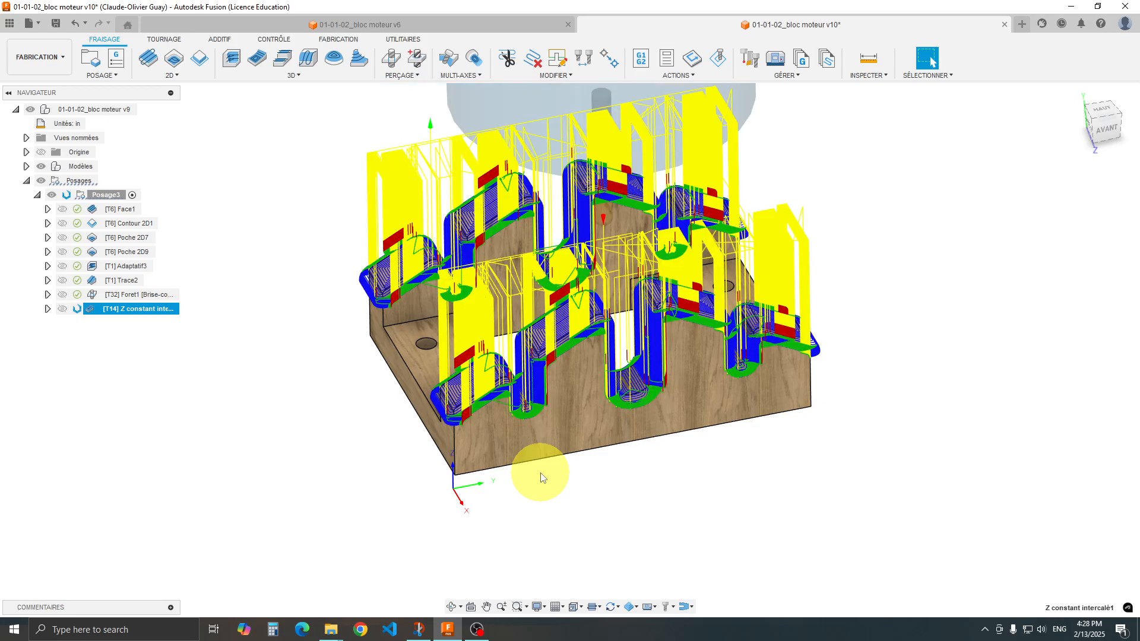
scroll(541, 478, up, 6)
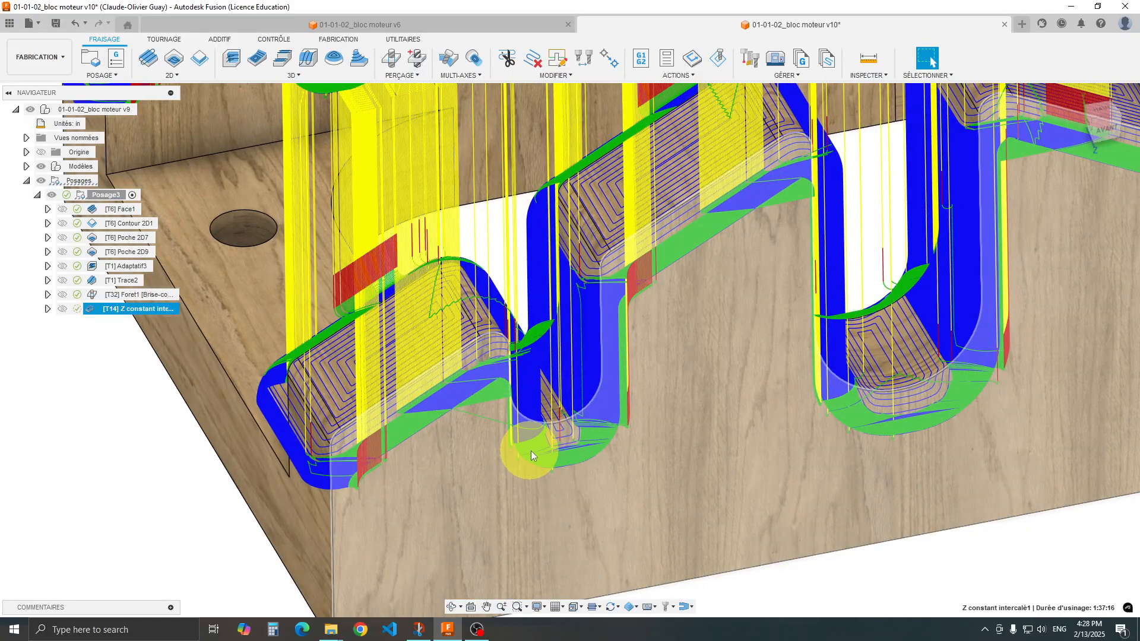
mouse_move(531, 450)
shift+middle_down()
mouse_move(540, 406)
mouse_move(547, 438)
mouse_move(861, 407)
mouse_move(742, 485)
shift+middle_up()
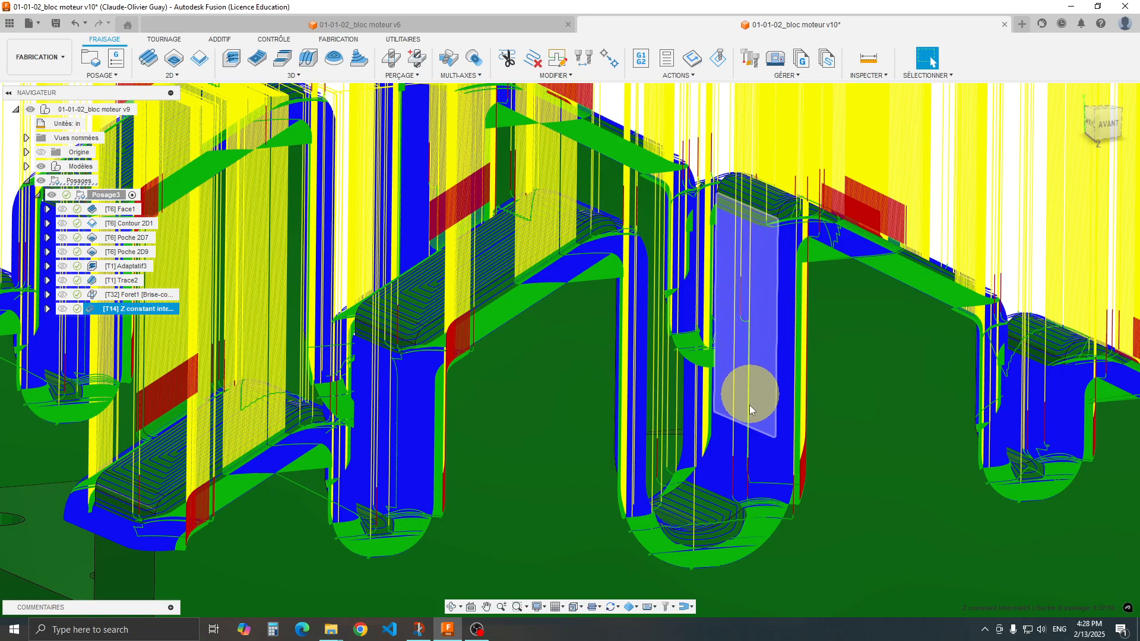
scroll(742, 395, down, 3)
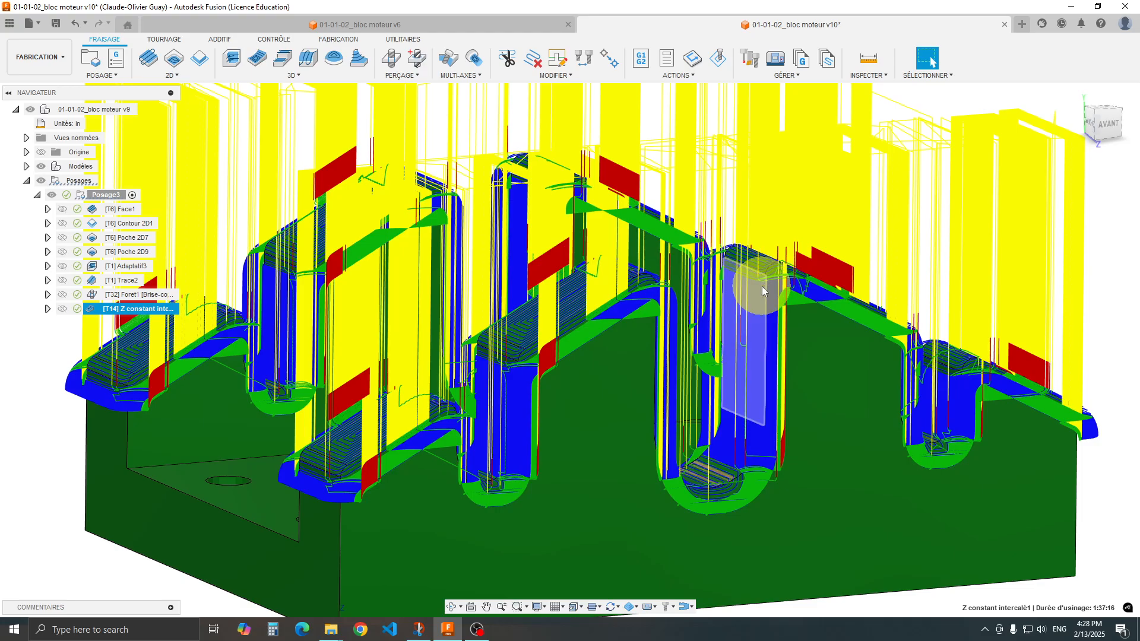
shift+middle_drag(766, 394, 769, 438)
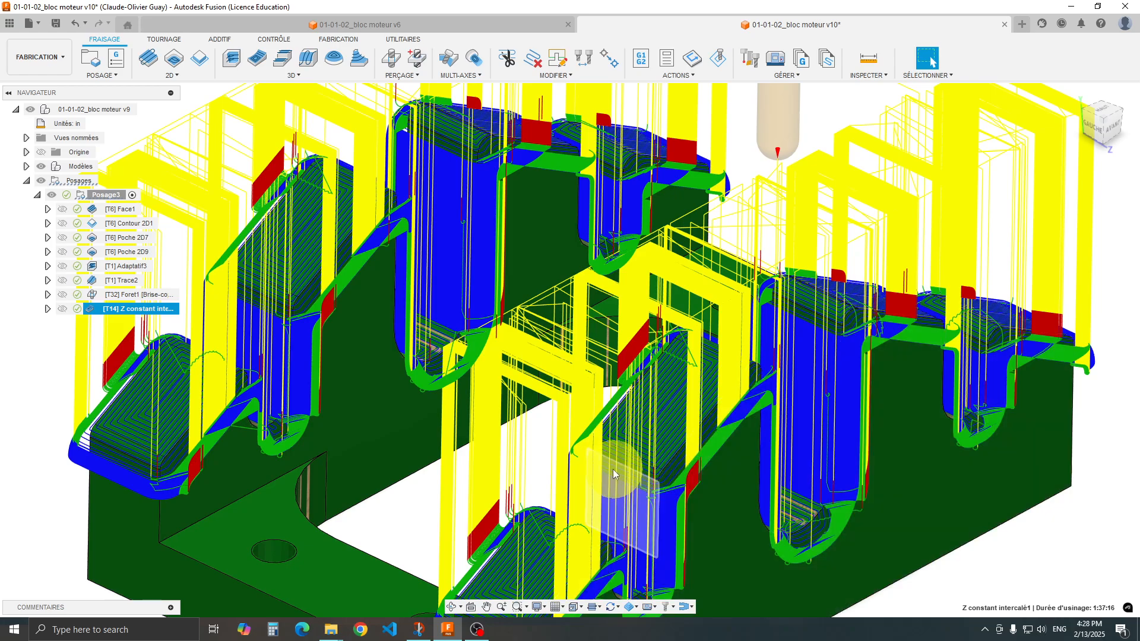
middle_drag(611, 465, 610, 356)
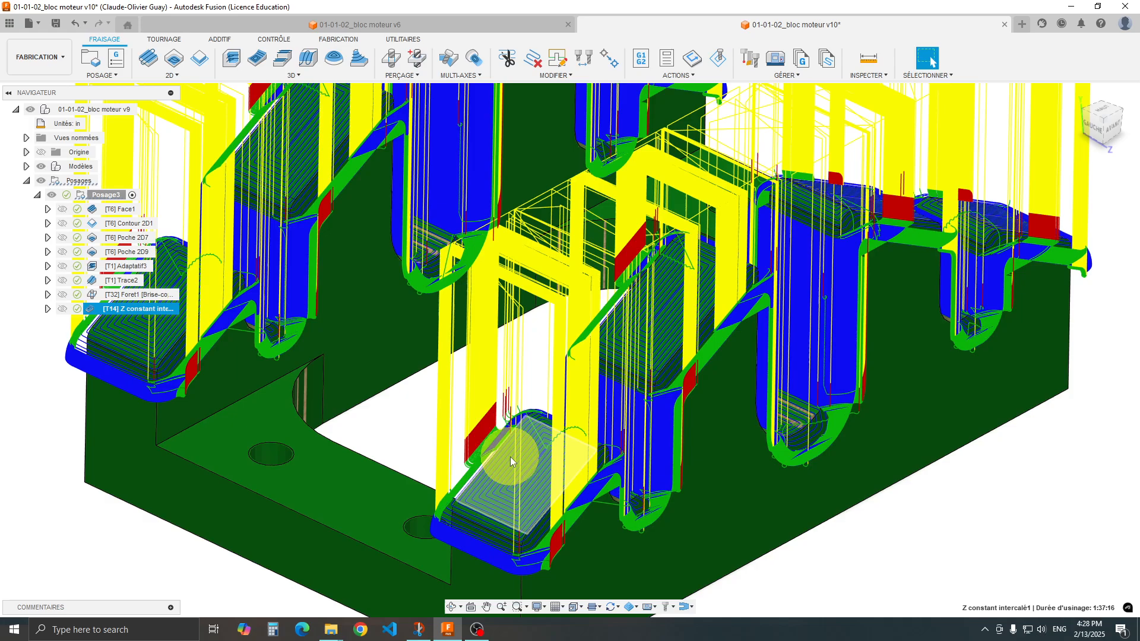
Reopen the Z constant intercalé operation and change the flat passes' type to Parallèle
double_click(90, 313)
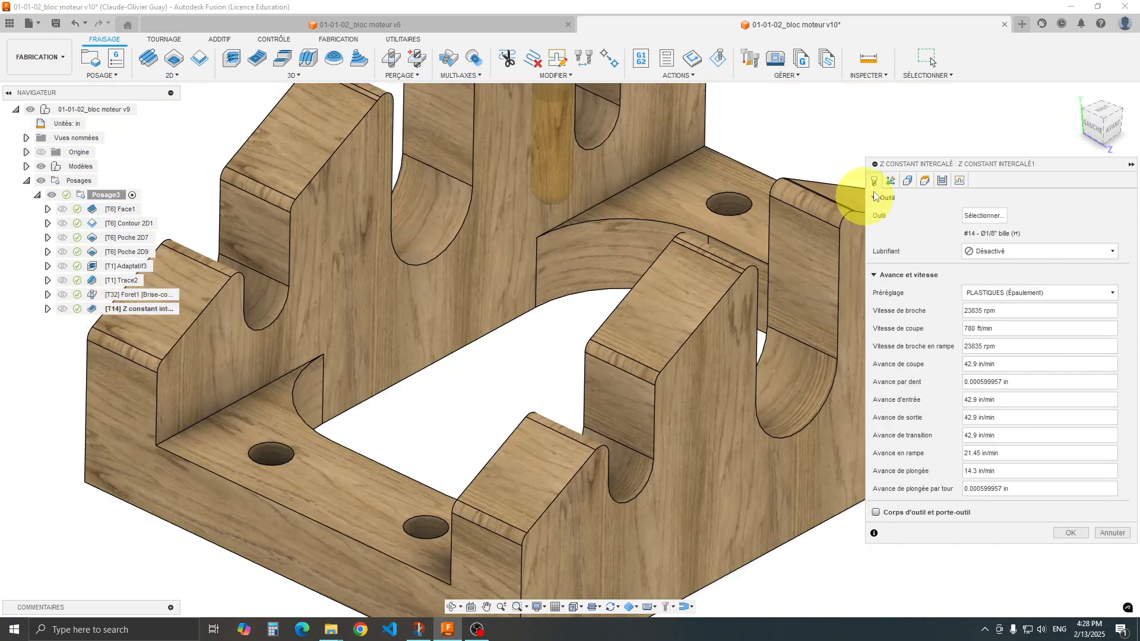
click(943, 181)
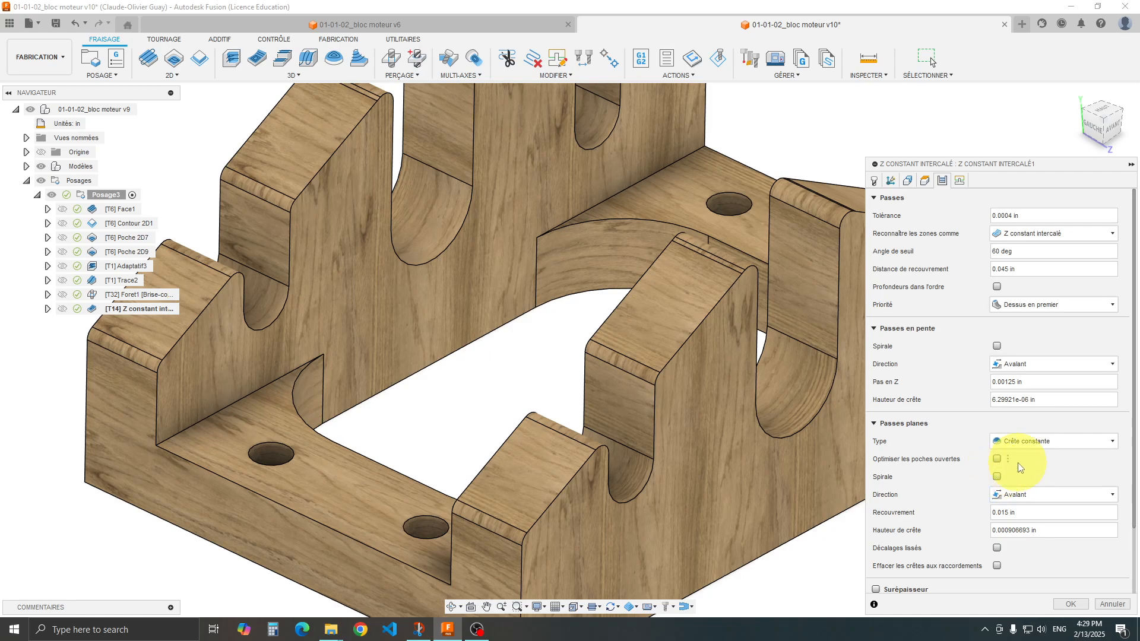
scroll(1046, 462, down, 1)
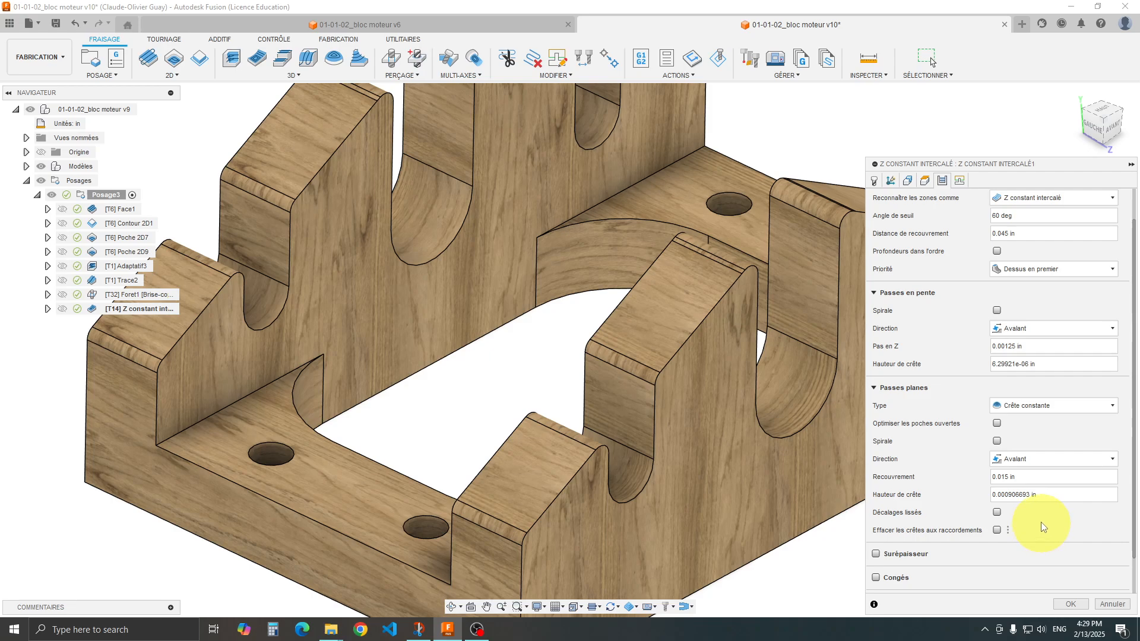
click(1055, 406)
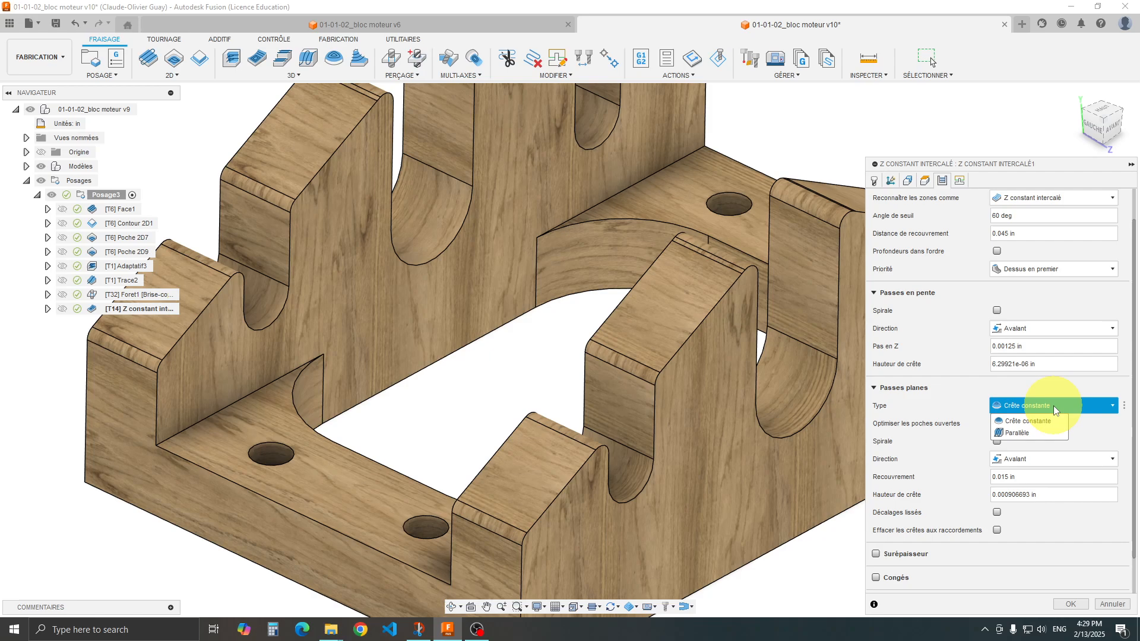
click(1006, 436)
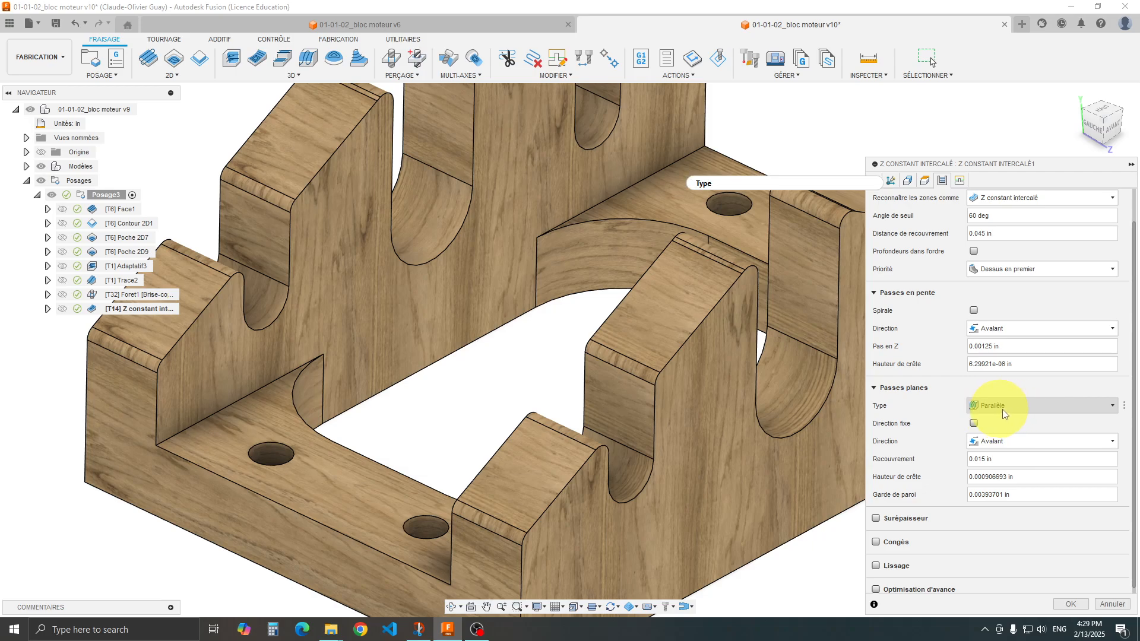
Enable a fixed direction for the parallel passes, using the block's long bottom edge along the notched wall as direction reference
click(973, 423)
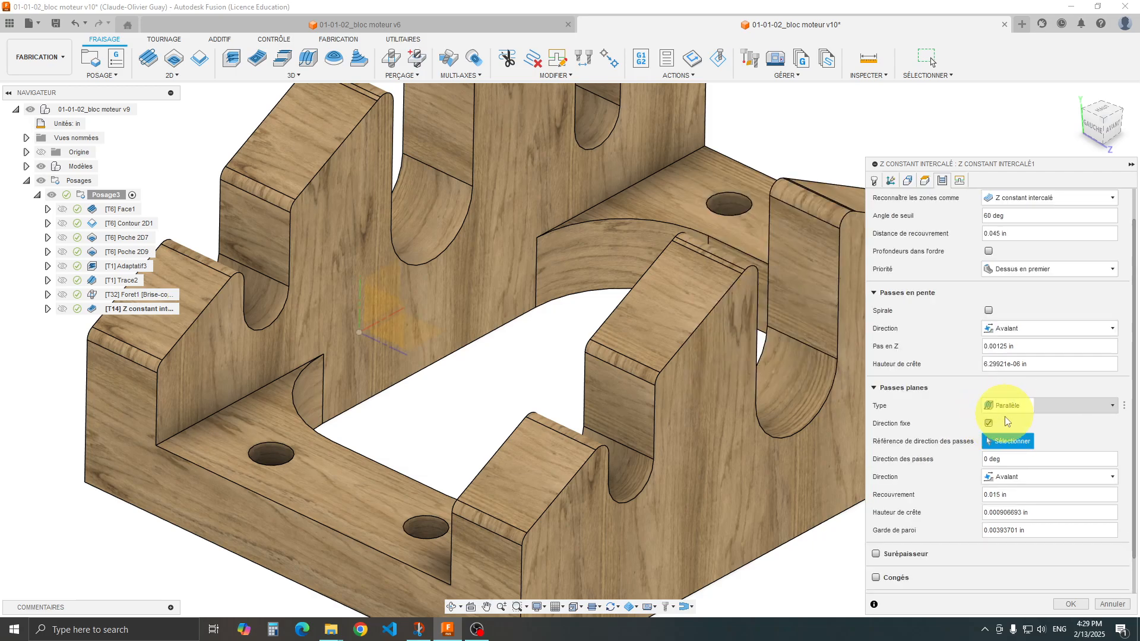
click(808, 552)
scroll(806, 549, down, 3)
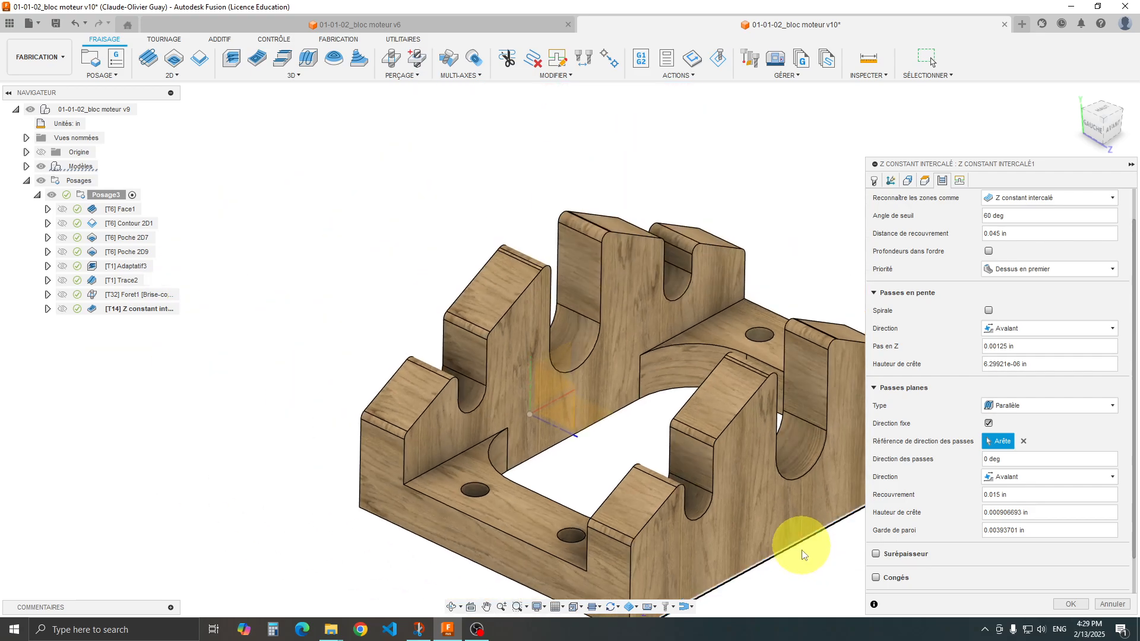
middle_drag(790, 555, 723, 451)
middle_drag(846, 357, 711, 463)
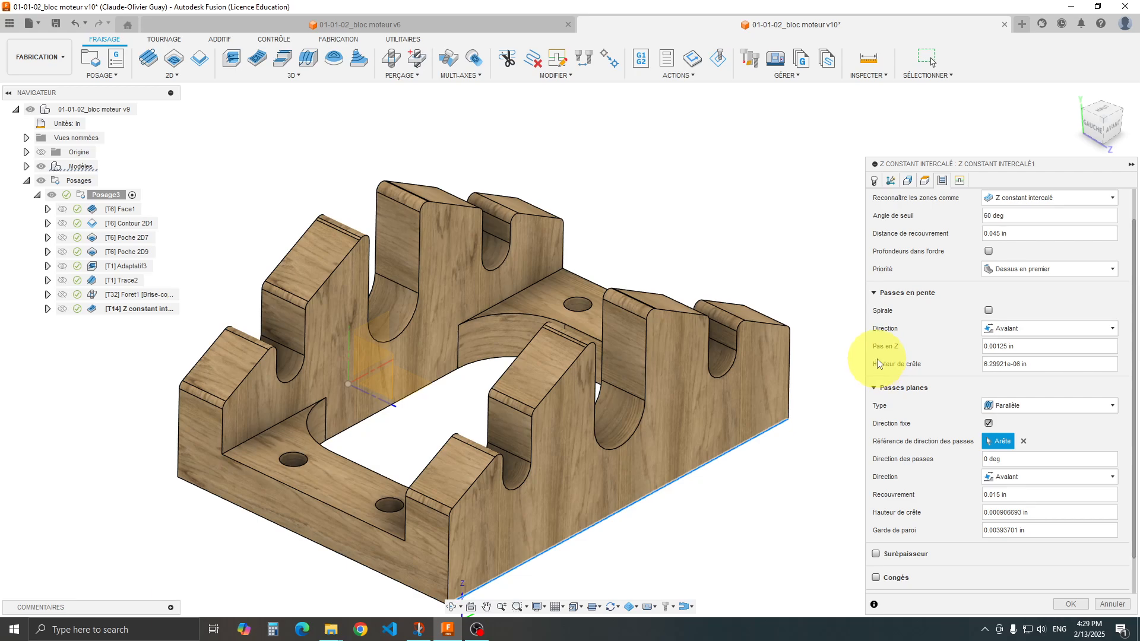
Revisit the steep passes' Z step and confirm the edited operation to regenerate the toolpath
scroll(969, 361, up, 1)
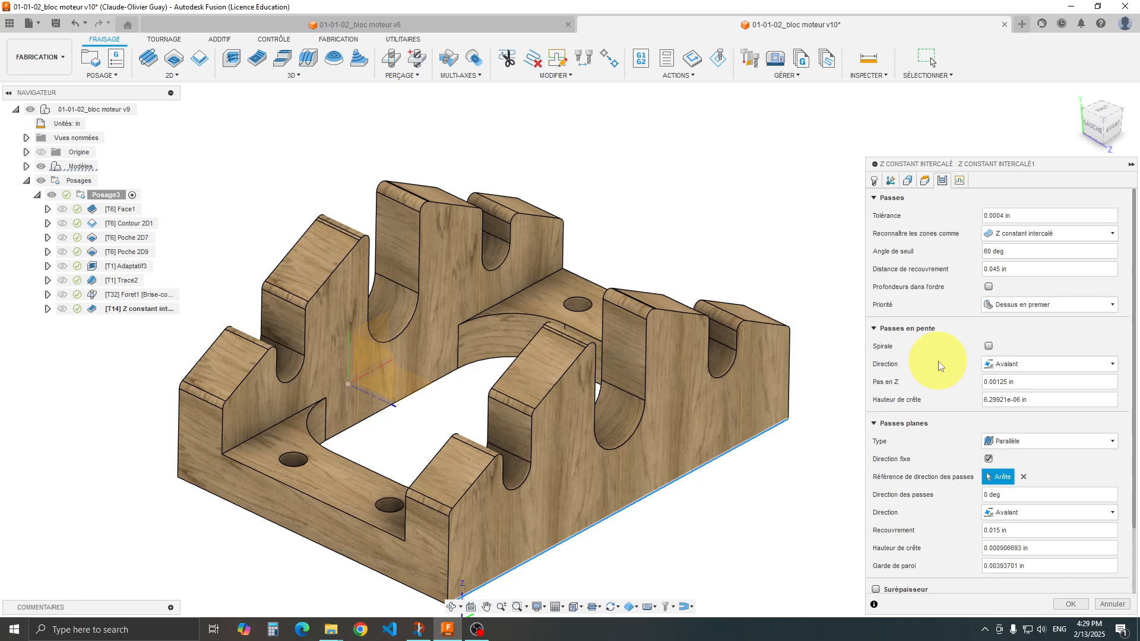
click(994, 384)
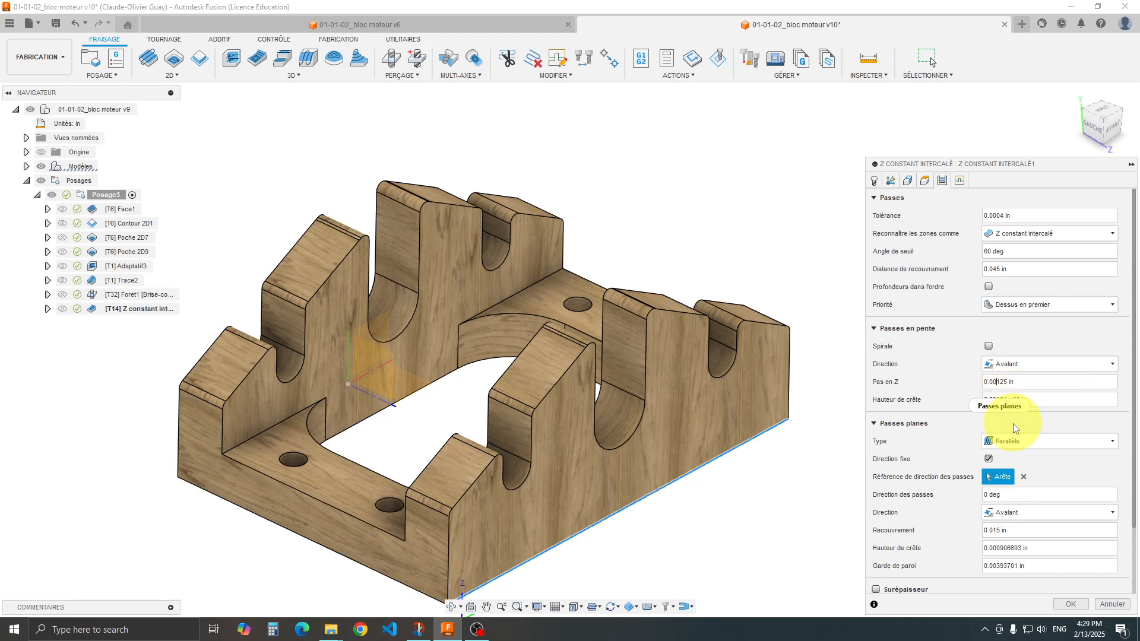
click(1070, 604)
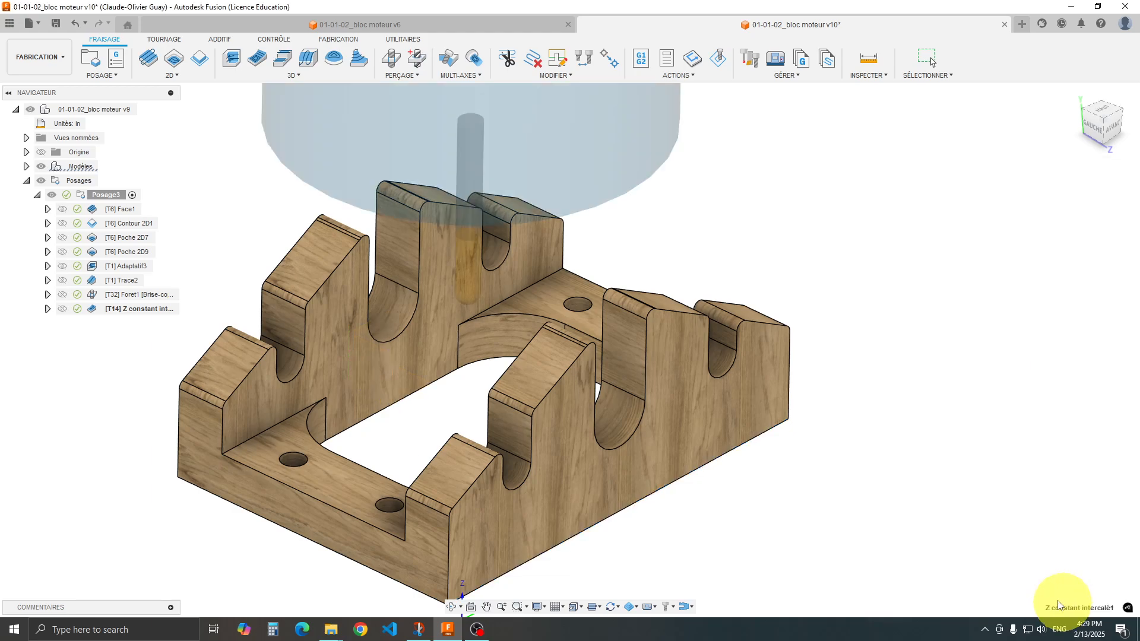
Reopen the Z constant intercalé operation, review the Z step and flat-pass settings, and confirm it with the same parameters
middle_drag(676, 461, 732, 406)
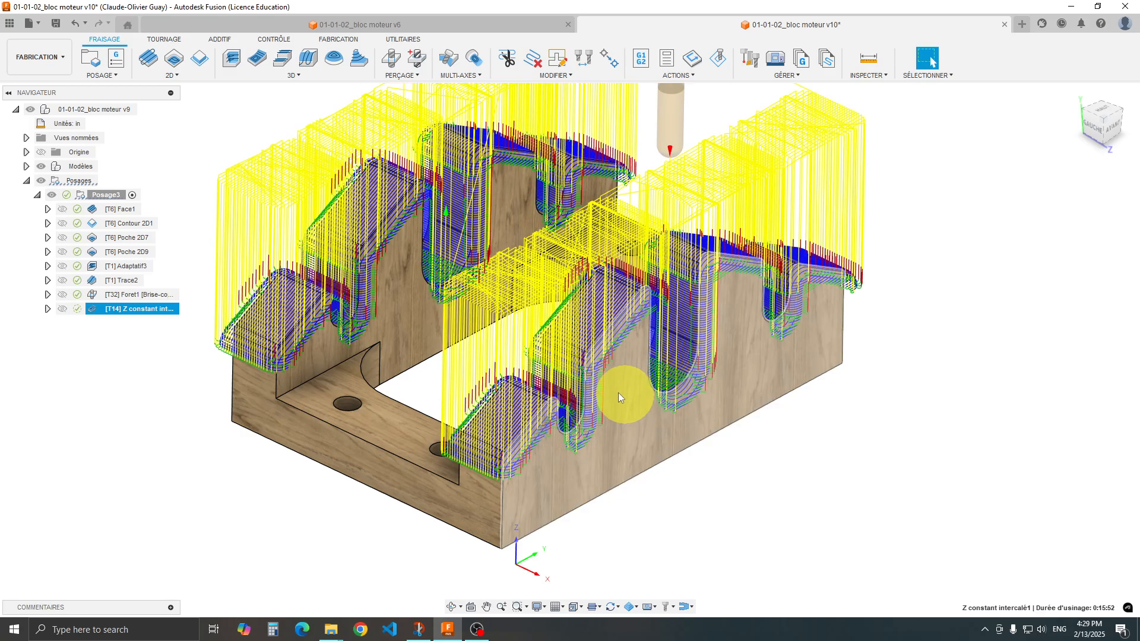
mouse_move(644, 406)
shift+middle_down()
mouse_move(633, 366)
mouse_move(636, 399)
shift+middle_up()
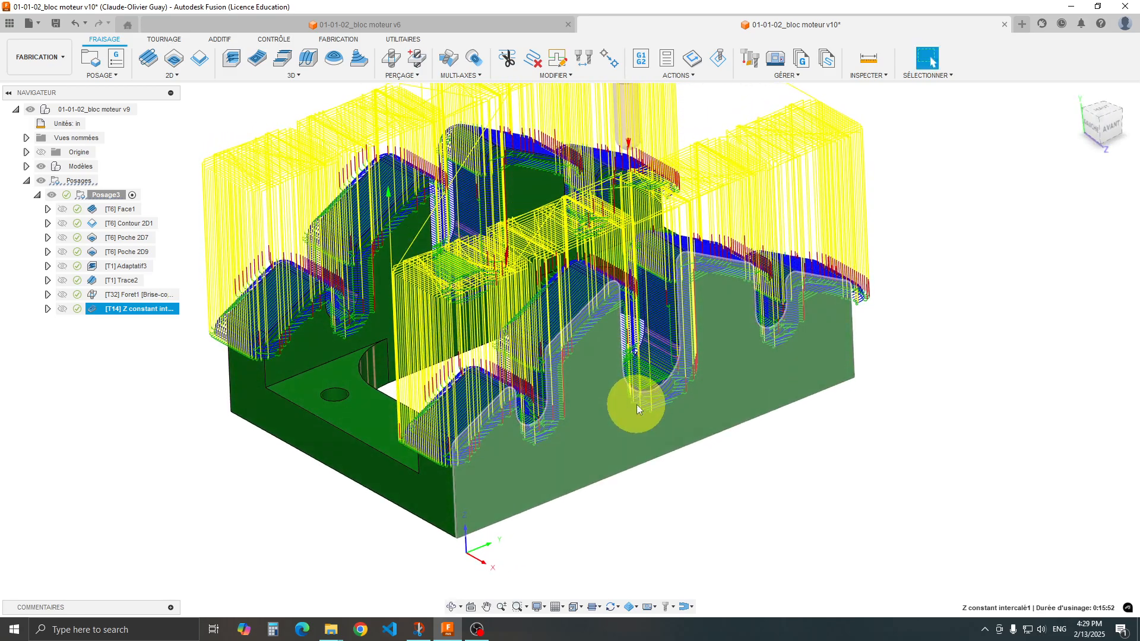
click(92, 309)
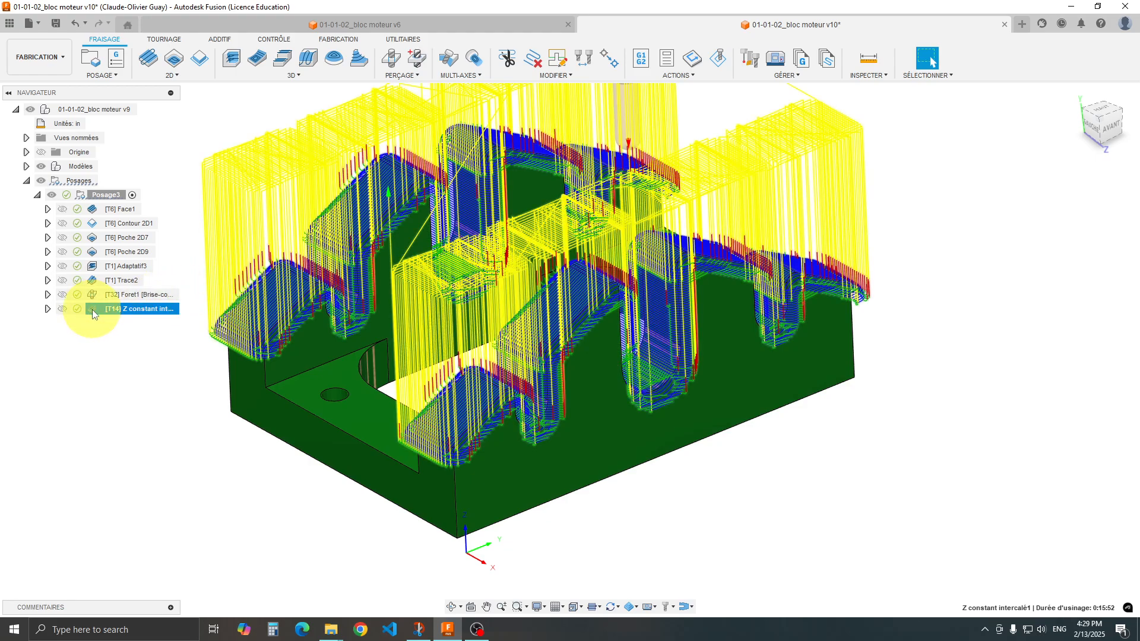
double_click(92, 310)
click(940, 183)
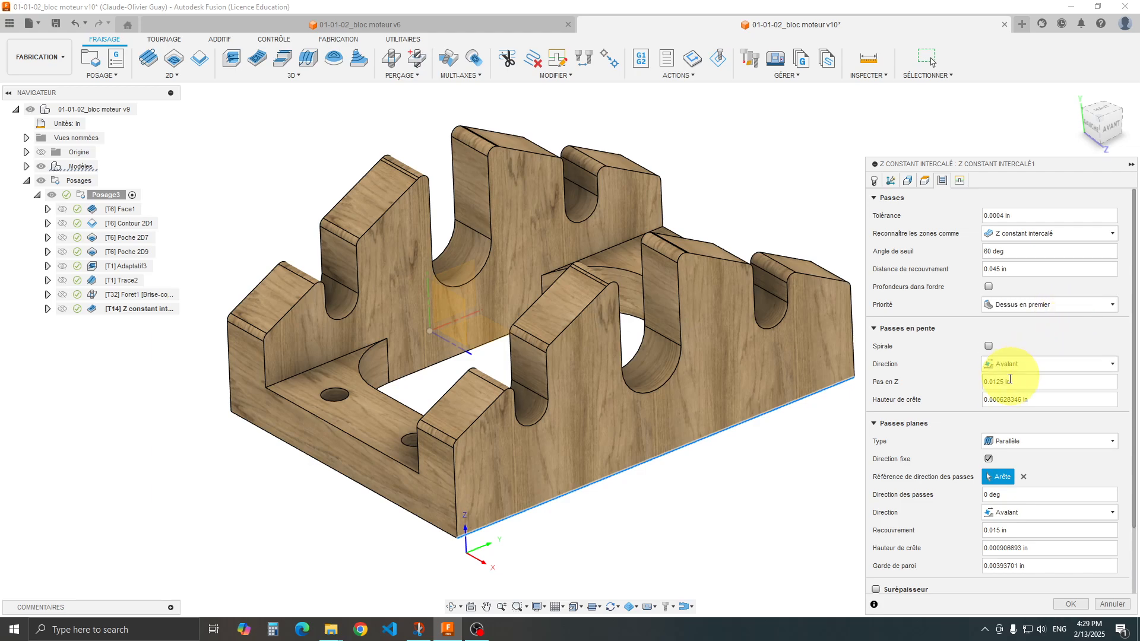
mouse_move(997, 384)
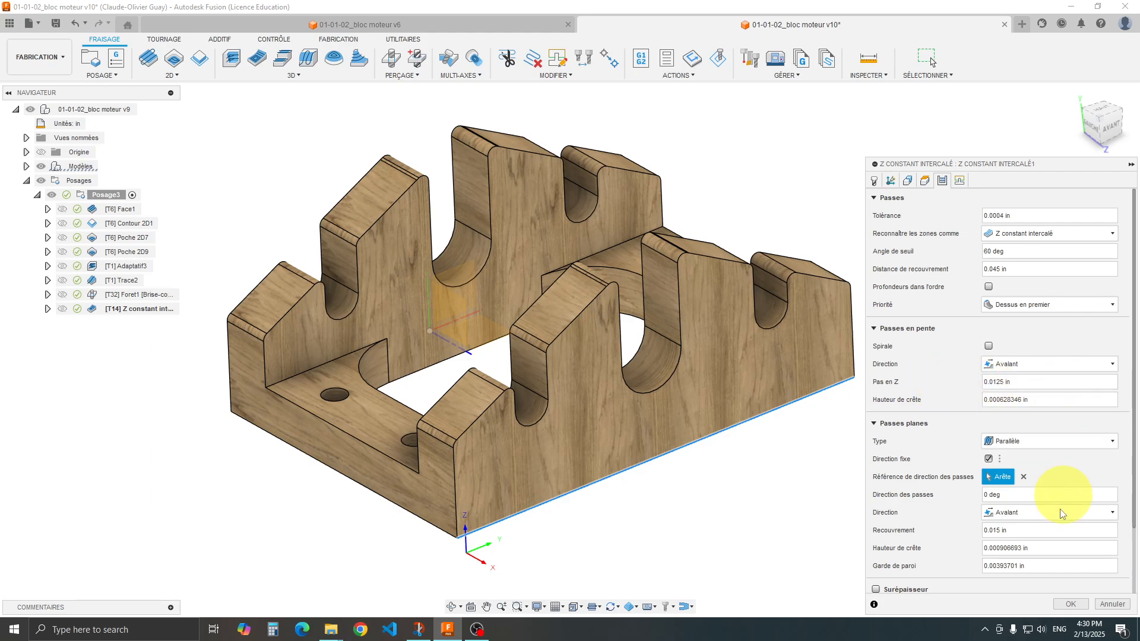
click(1069, 603)
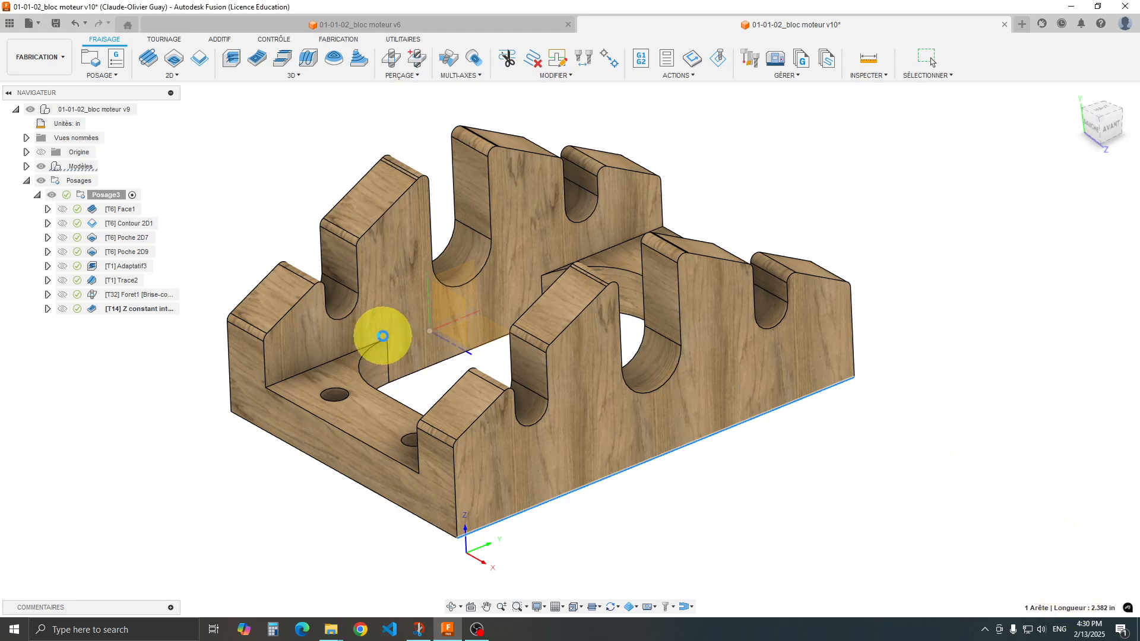
Set the Z constant intercalé operation's steep-pass Z step to 0.025 in and regenerate the toolpath
click(89, 312)
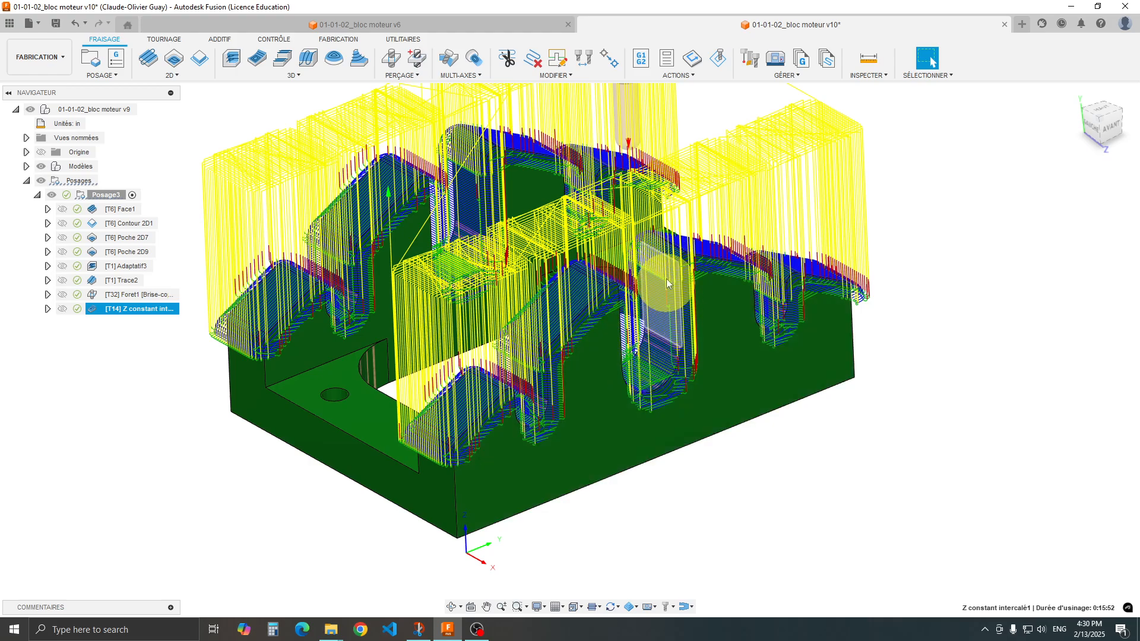
shift+middle_drag(640, 362, 725, 437)
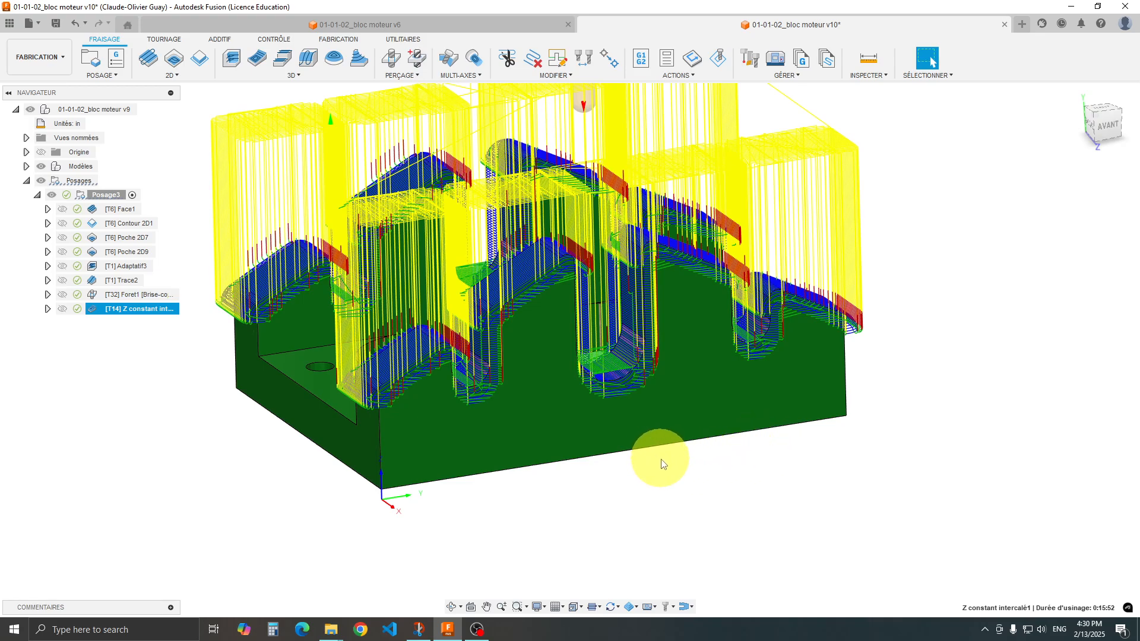
double_click(94, 310)
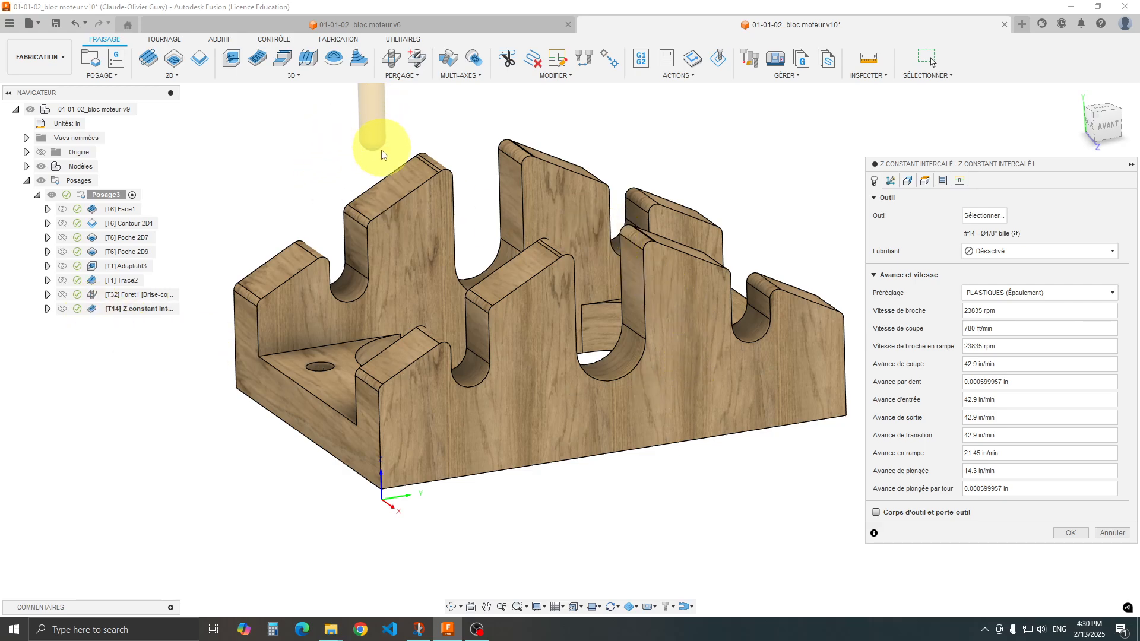
click(941, 181)
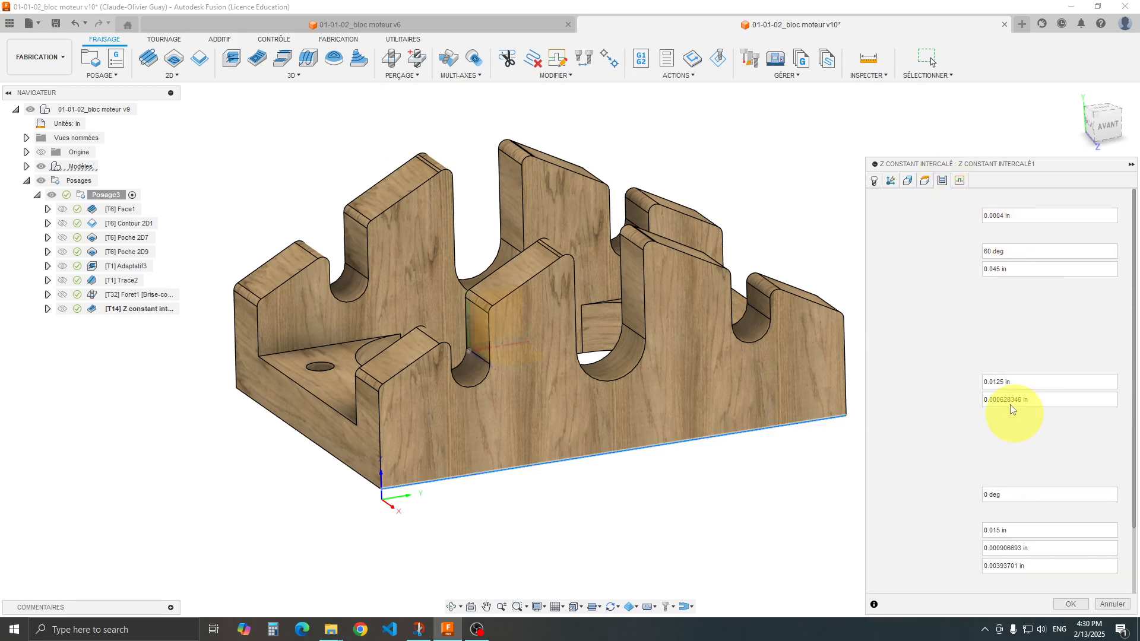
click(998, 380)
key(BackSpace)
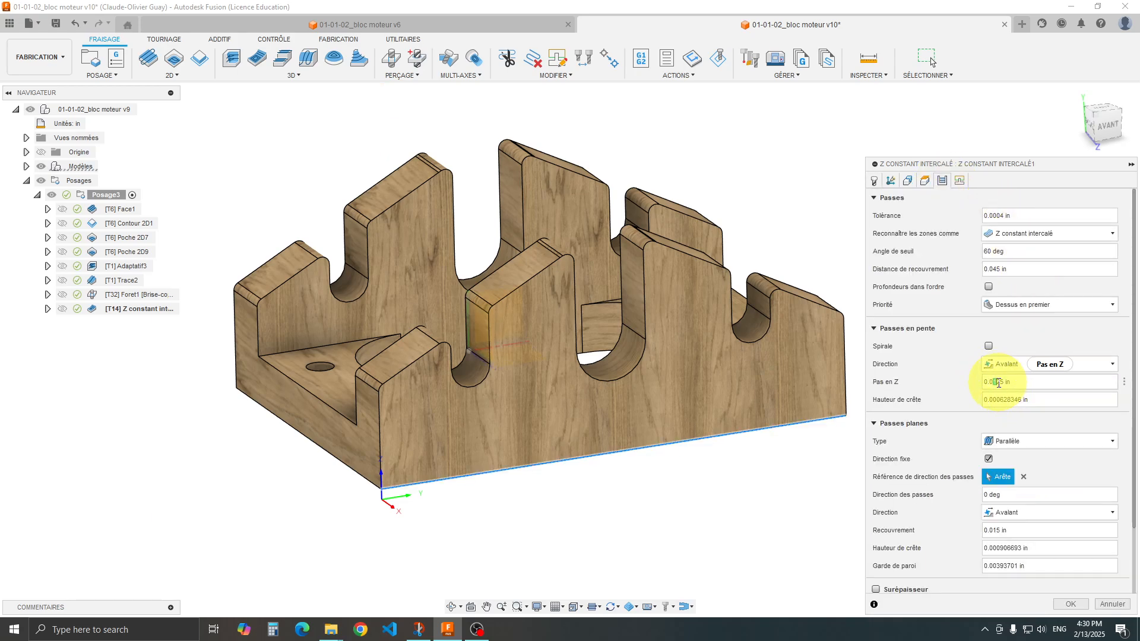
click(1062, 601)
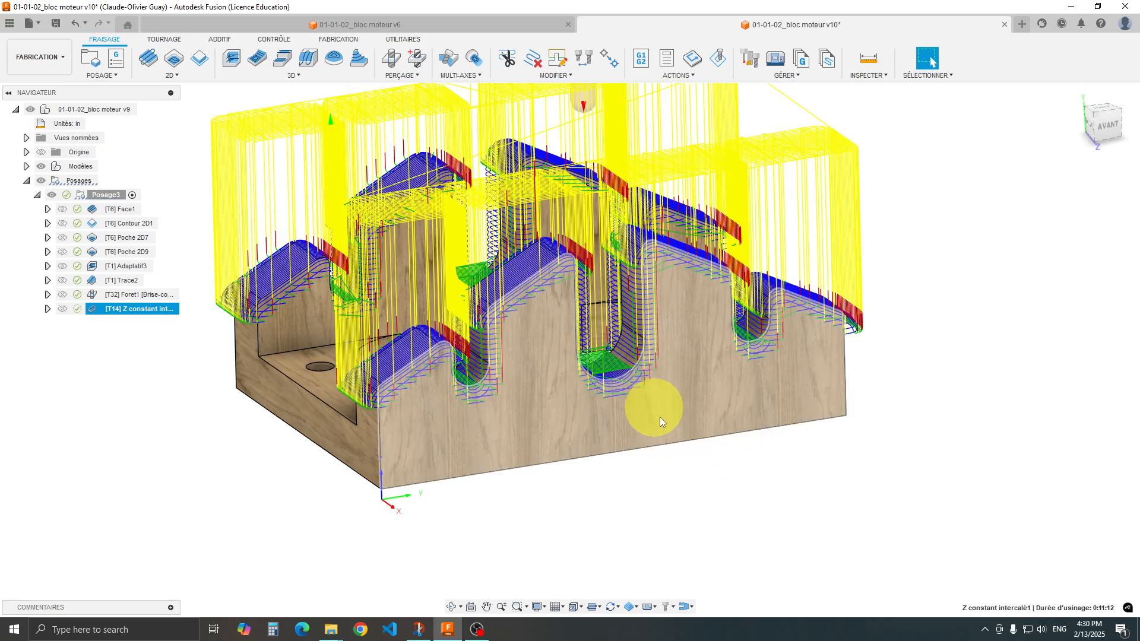
Examine the coarser toolpath up close on the corner slope, the notches and their rounded bottoms from several angles
mouse_move(660, 417)
shift+middle_down()
mouse_move(645, 420)
mouse_move(656, 424)
shift+middle_up()
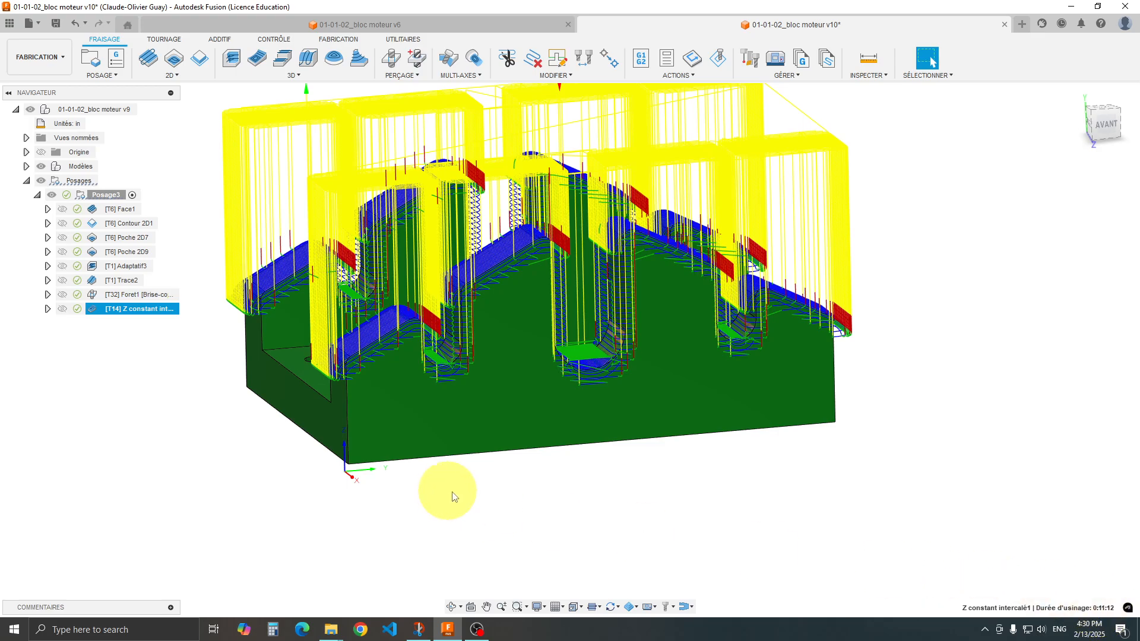
scroll(376, 426, up, 3)
mouse_move(351, 347)
shift+middle_down()
mouse_move(370, 356)
mouse_move(315, 354)
mouse_move(369, 304)
mouse_move(349, 351)
shift+middle_up()
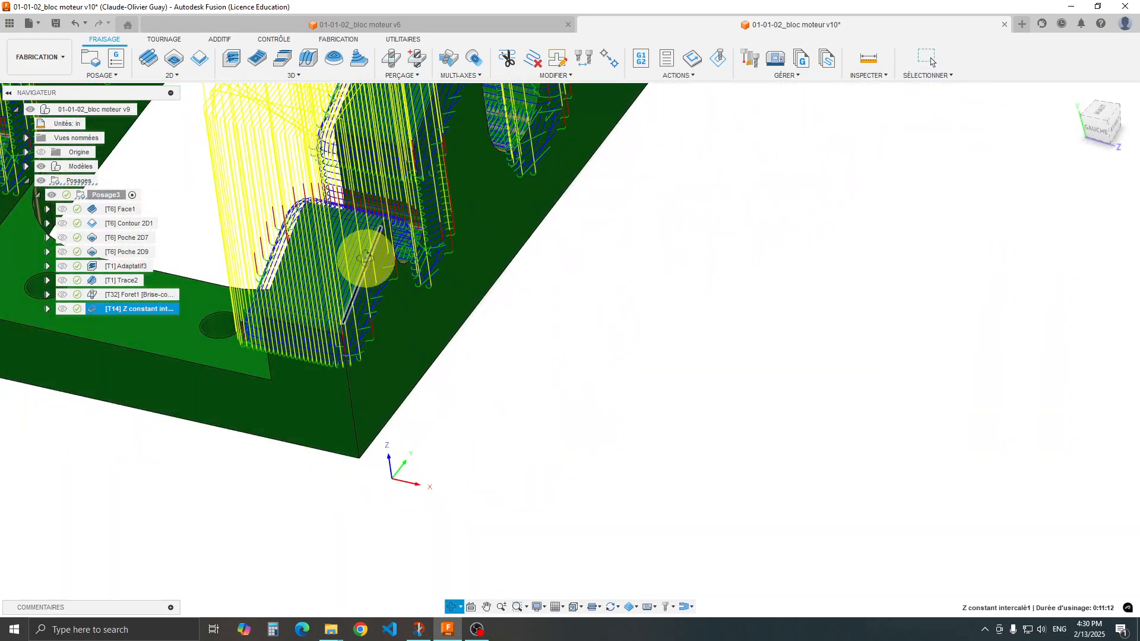
shift+middle_drag(363, 255, 391, 245)
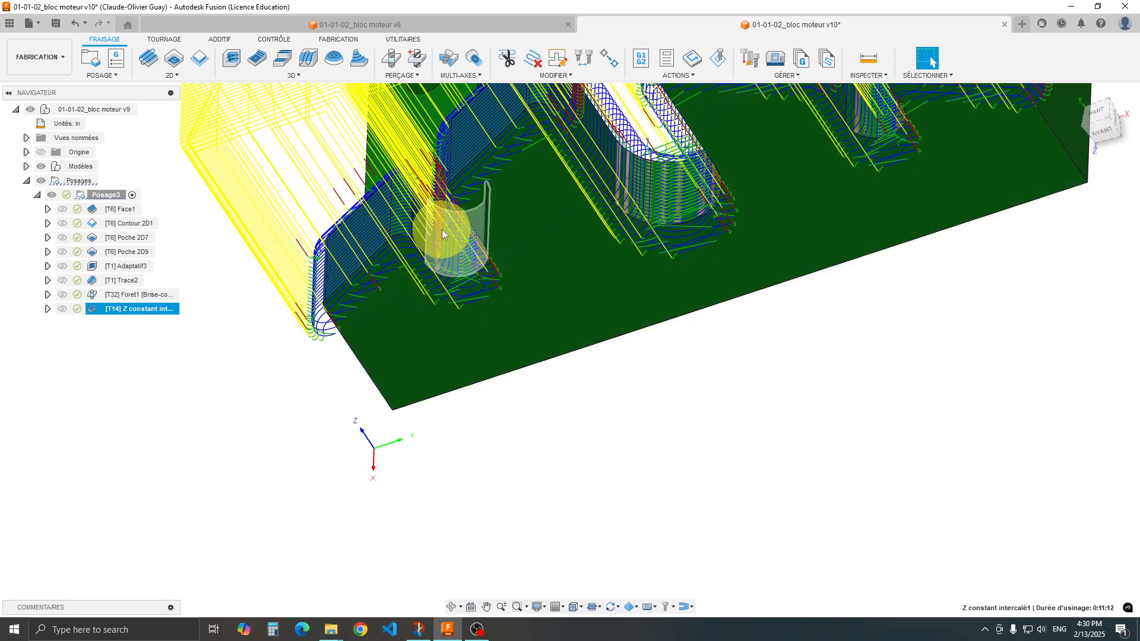
shift+middle_drag(443, 290, 467, 243)
shift+middle_drag(480, 290, 463, 267)
middle_drag(720, 251, 594, 420)
middle_drag(643, 252, 525, 303)
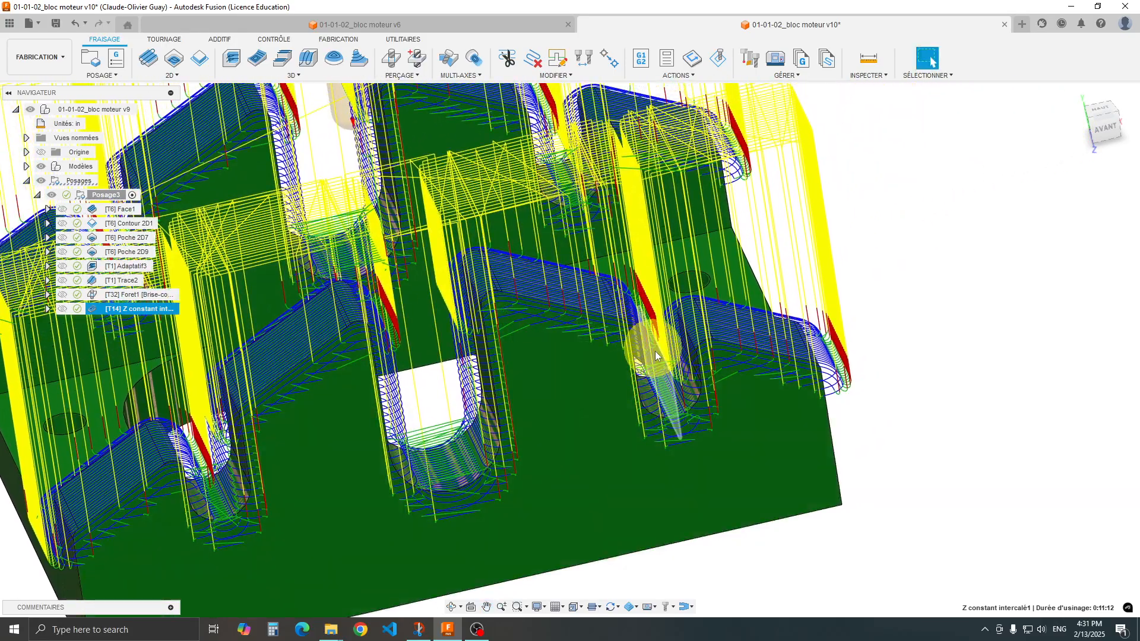
shift+middle_drag(750, 369, 38, 280)
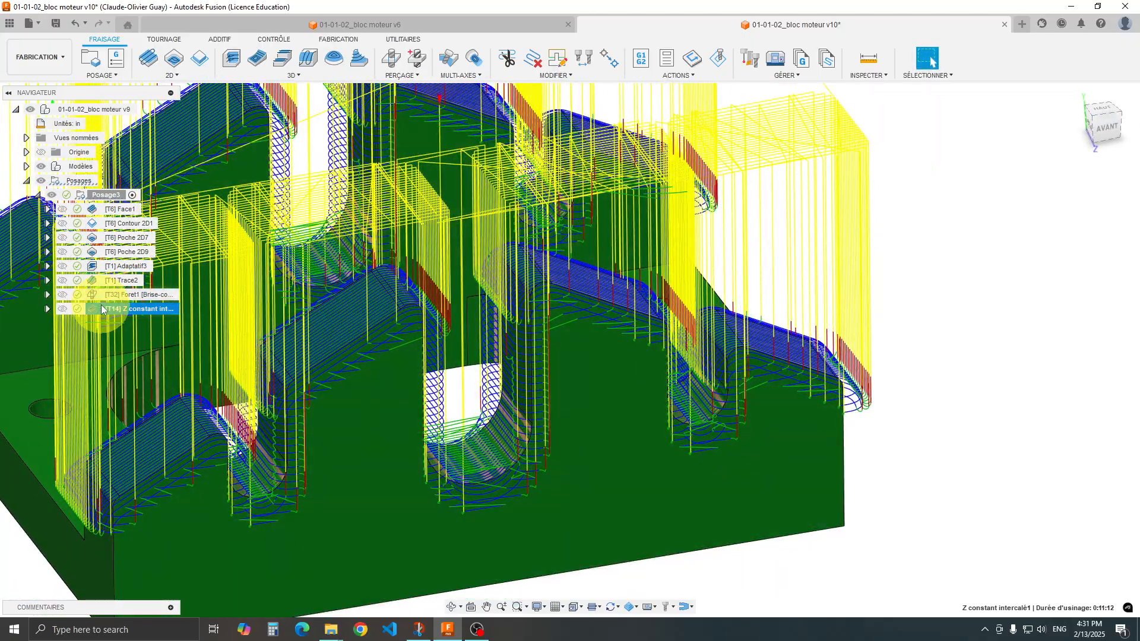
Try a threshold angle of 30 deg between steep and flat zones in the Z constant intercalé operation and regenerate it
double_click(94, 308)
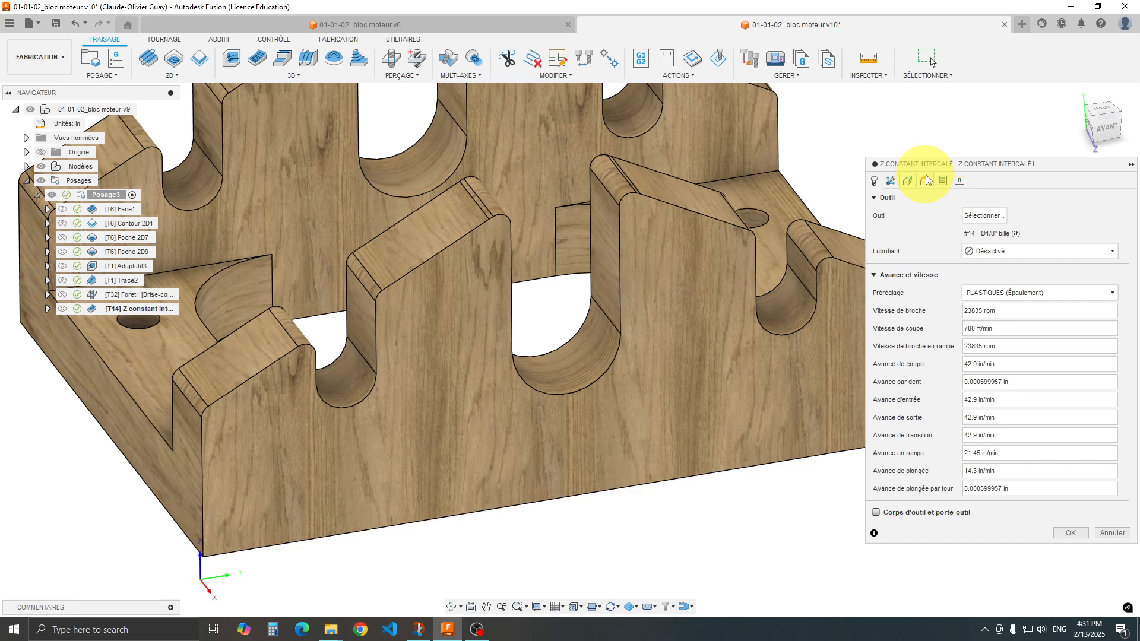
click(942, 181)
click(984, 251)
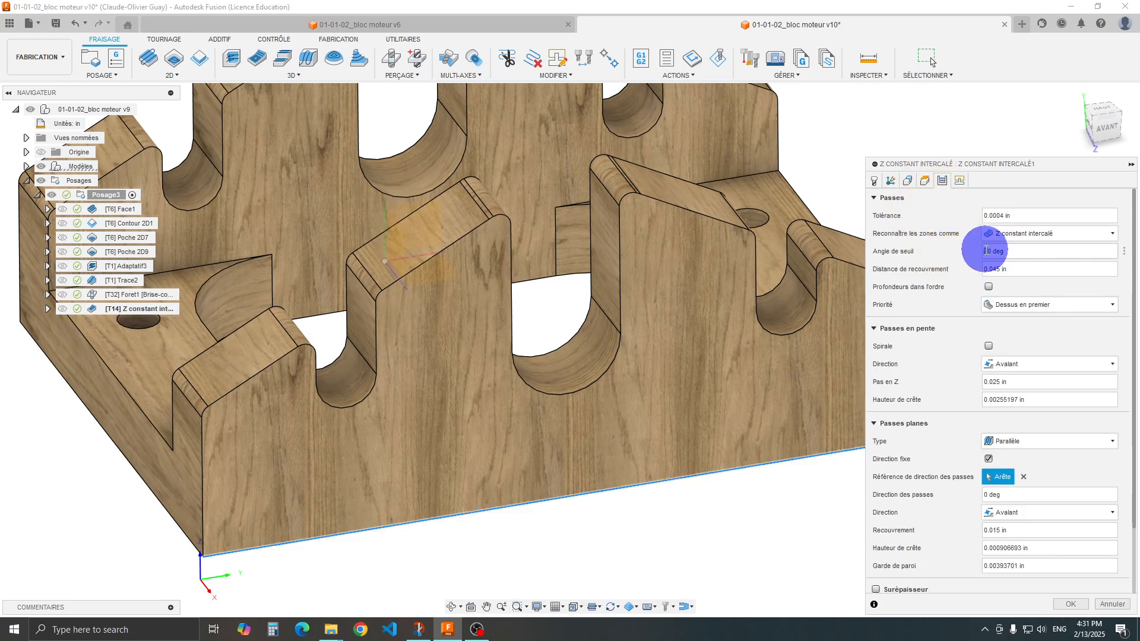
click(1070, 604)
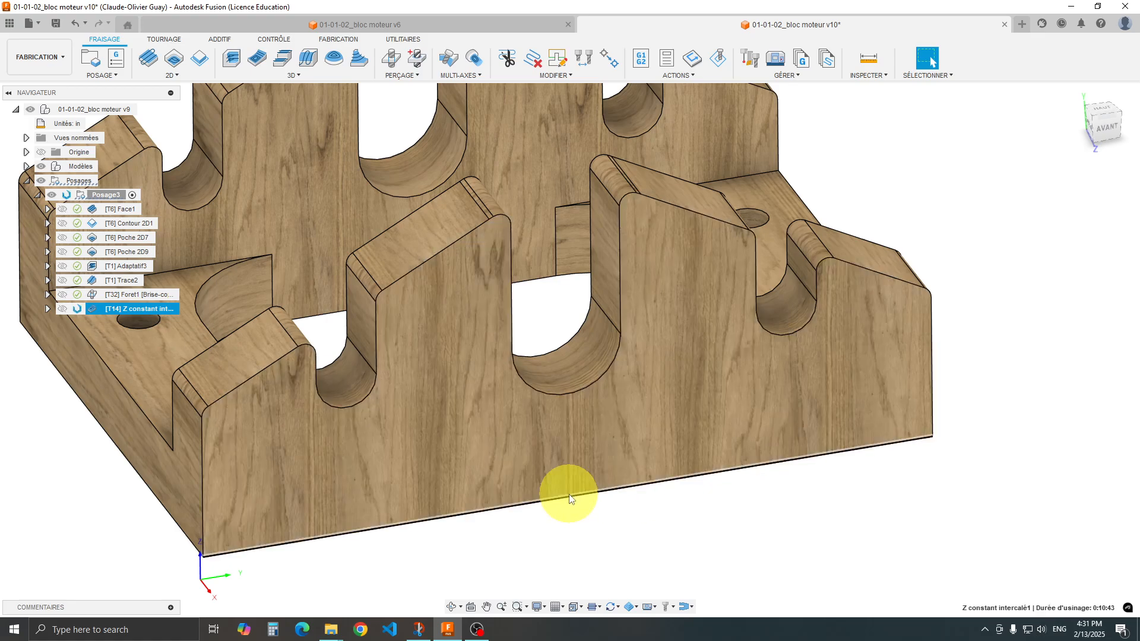
Inspect the toolpath around the central notch and set the operation's threshold angle to 60 deg, regenerating the toolpath
shift+middle_drag(568, 497, 379, 445)
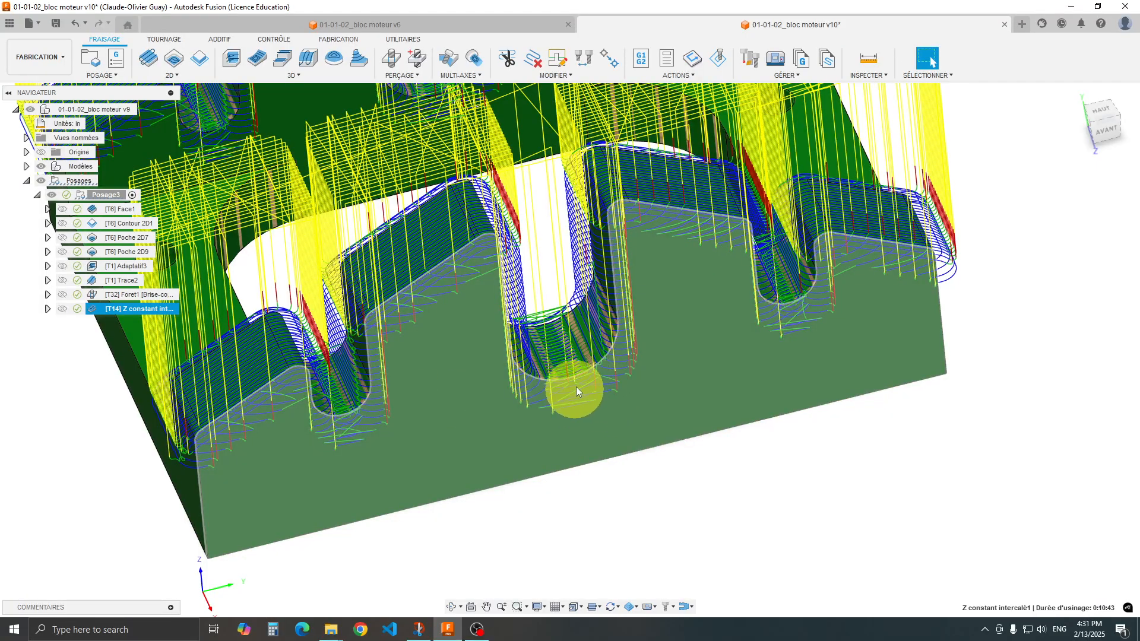
shift+middle_drag(540, 426, 501, 387)
scroll(509, 324, up, 5)
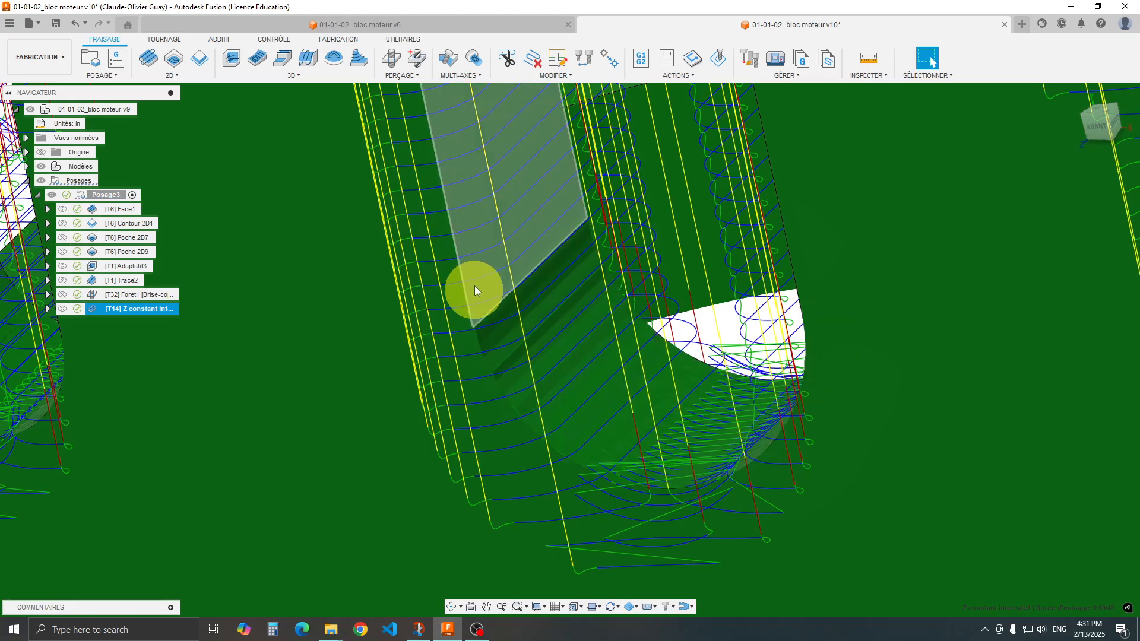
scroll(310, 458, down, 5)
shift+middle_drag(387, 477, 590, 402)
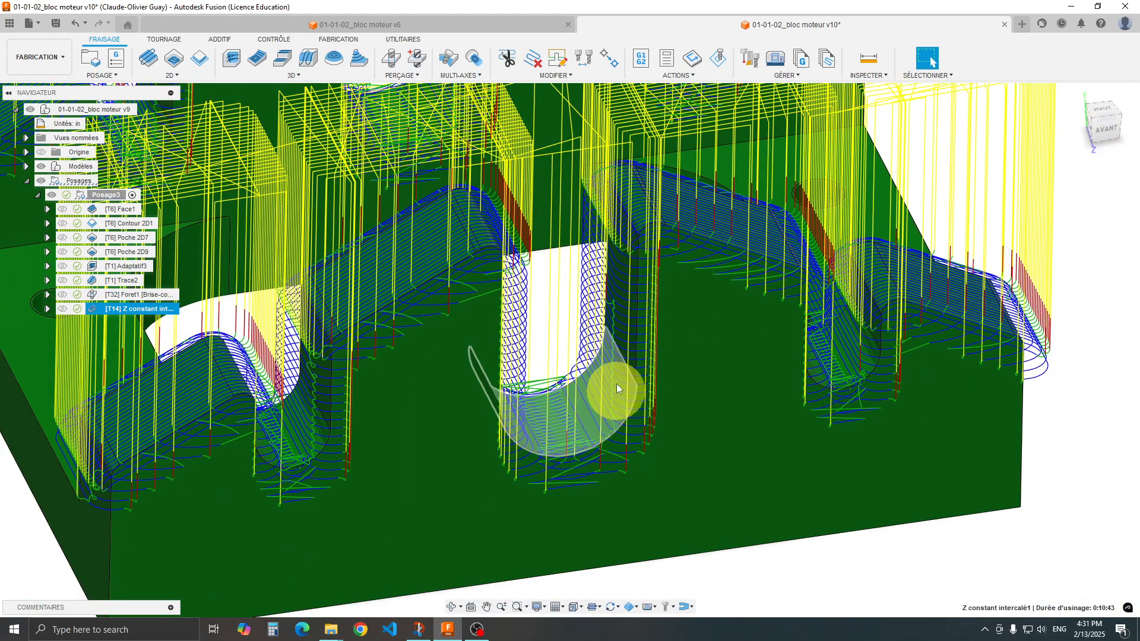
click(94, 309)
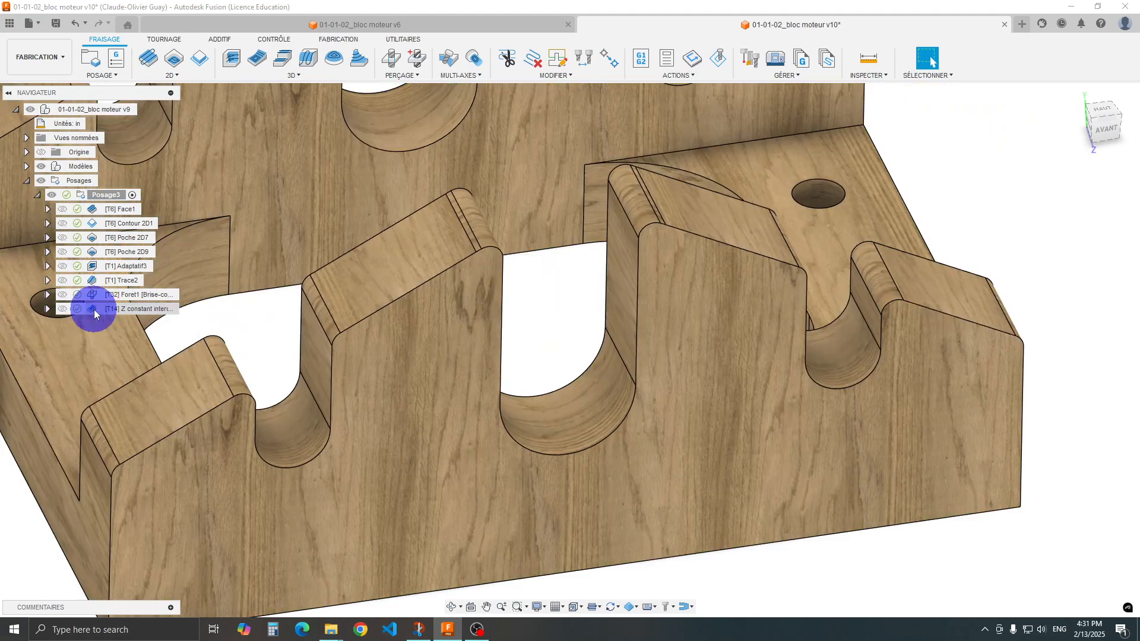
double_click(94, 308)
click(942, 180)
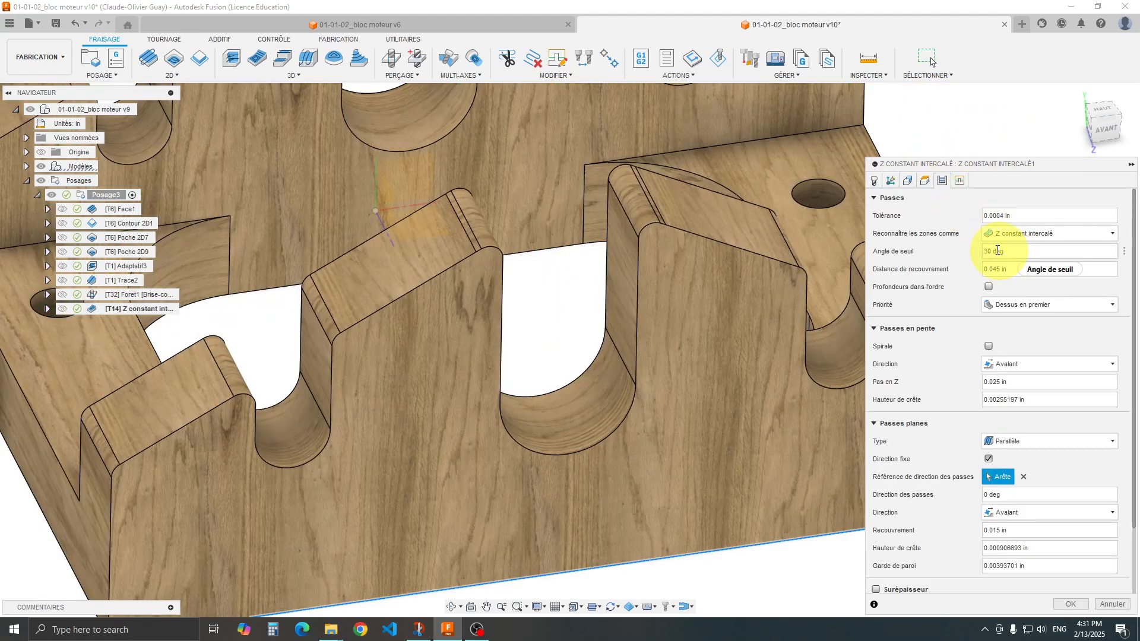
click(987, 251)
key(BackSpace)
text(6)
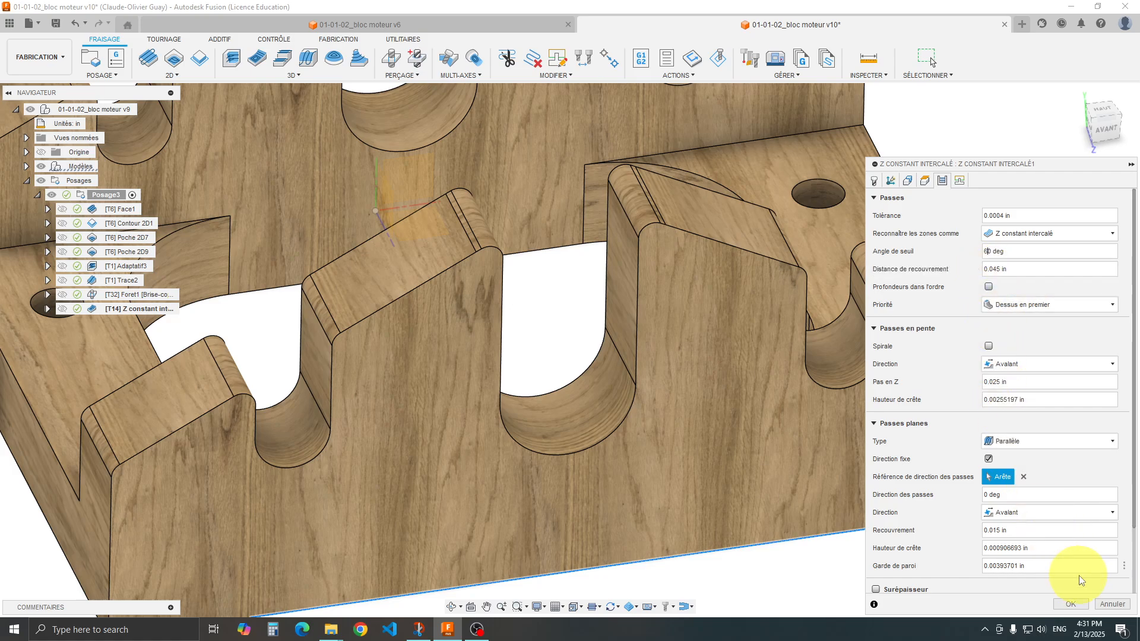
click(1077, 603)
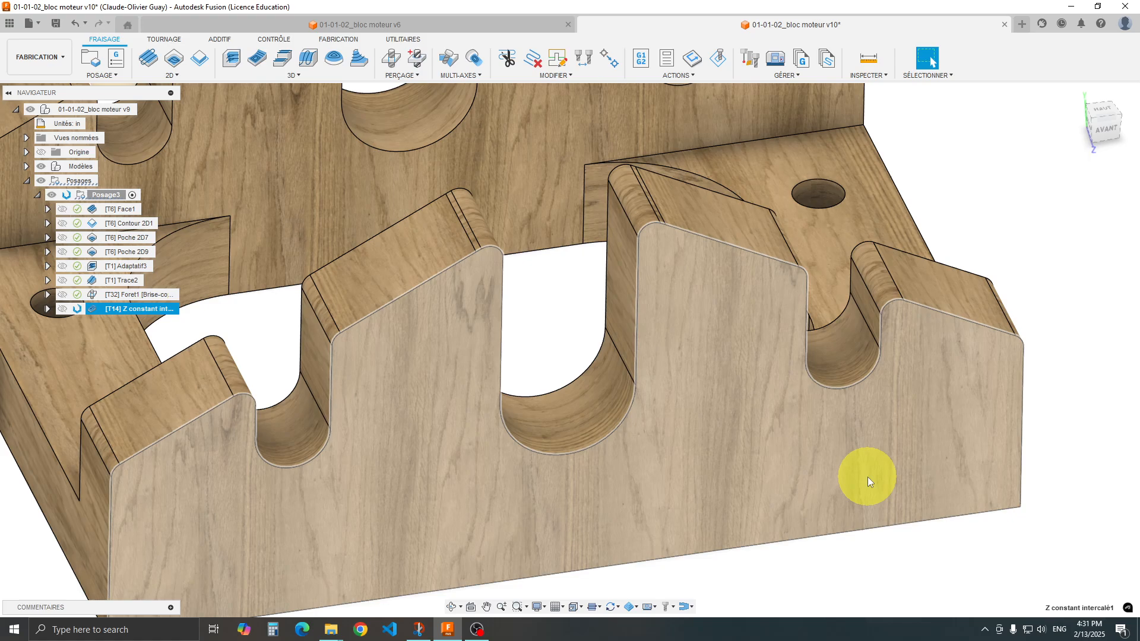
Look over the regenerated finishing toolpath on the whole engine block from several angles
scroll(663, 441, down, 4)
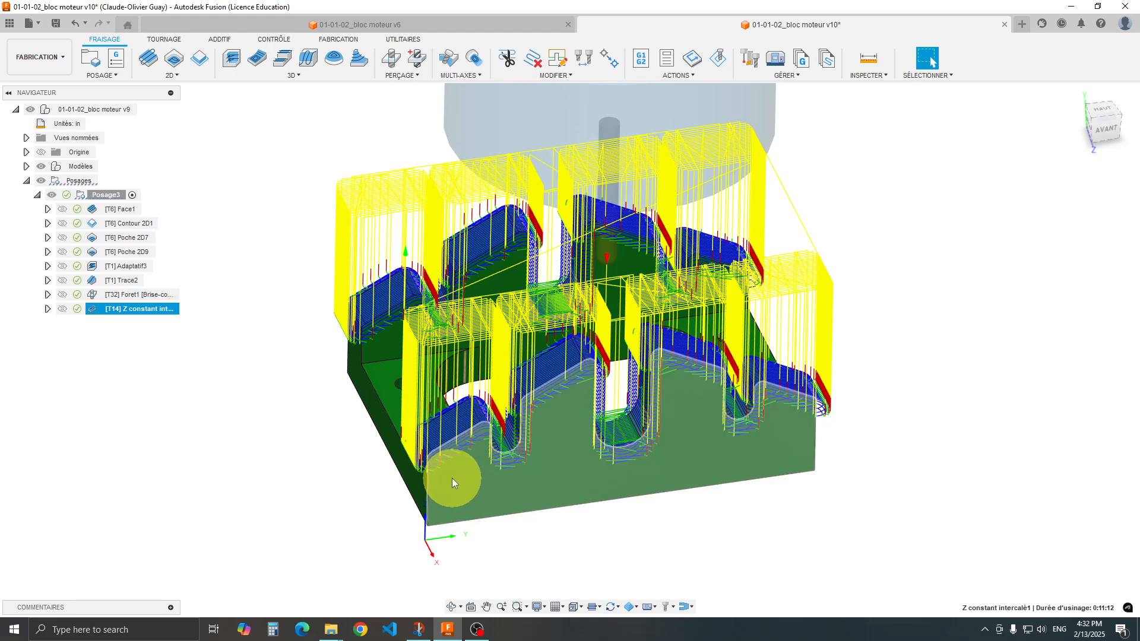
shift+middle_drag(409, 473, 373, 478)
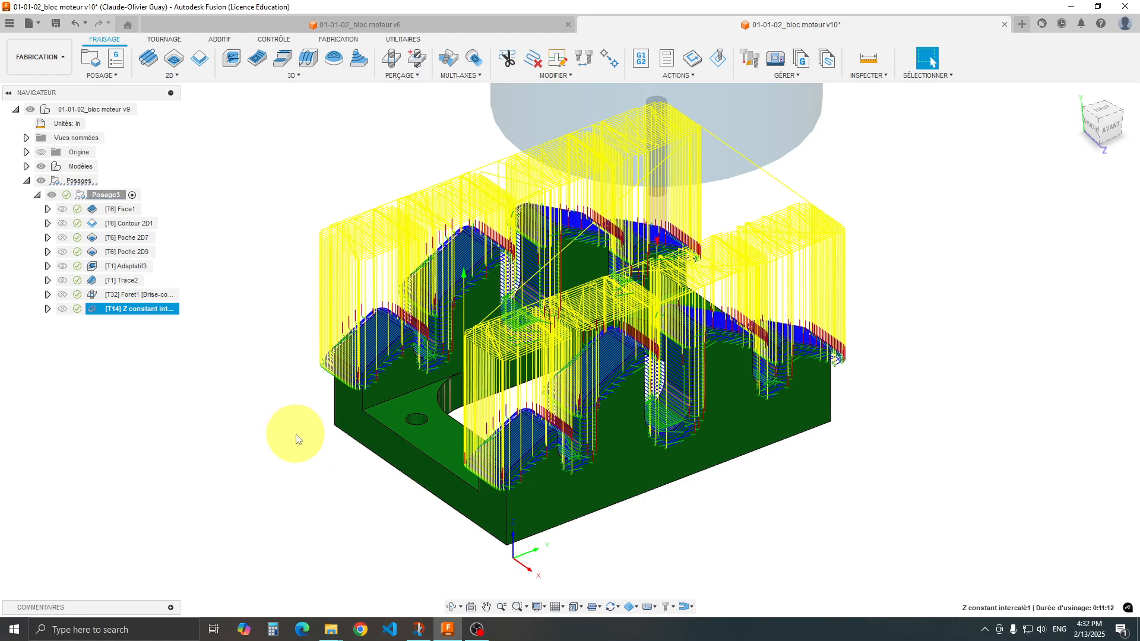
shift+middle_drag(300, 453, 323, 460)
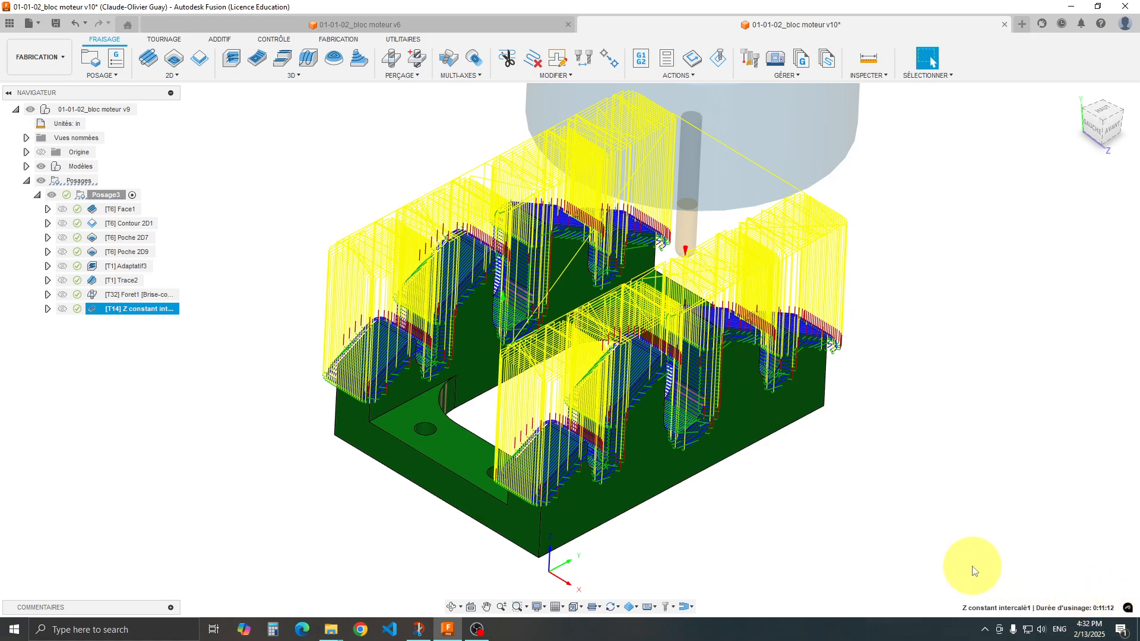
mouse_move(809, 458)
shift+middle_down()
mouse_move(908, 400)
mouse_move(906, 371)
mouse_move(911, 399)
mouse_move(791, 445)
shift+middle_up()
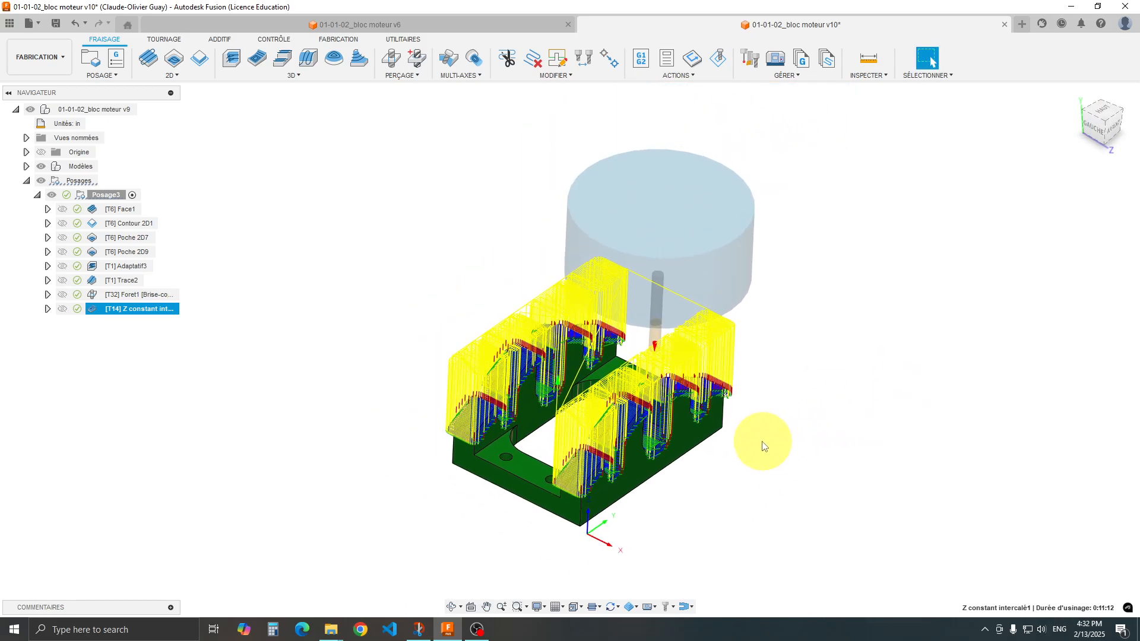